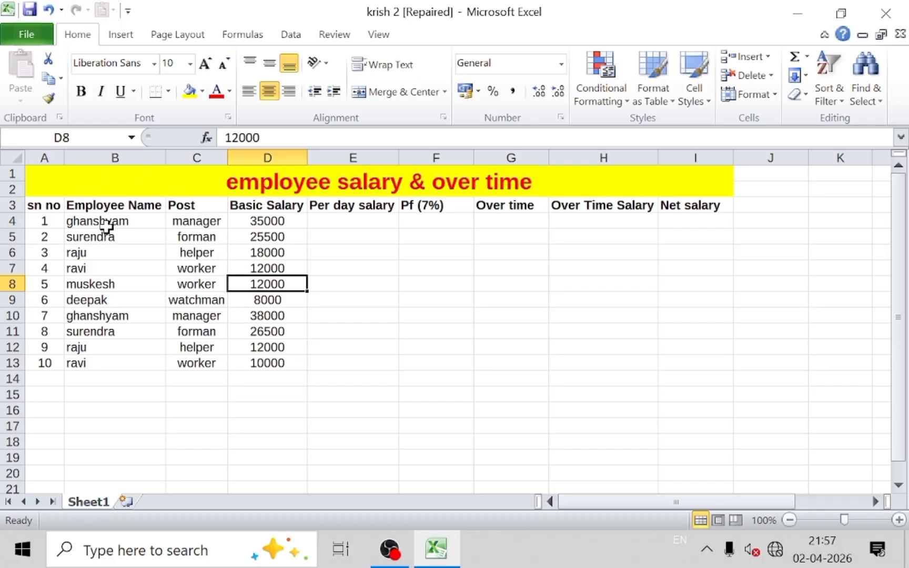
Review the first employee's row and the column headings from sn no through Net salary
{"action": "left_click_drag", "start_coordinate": [107, 225], "coordinate": [121, 284]}
{"action": "left_click", "coordinate": [270, 221]}
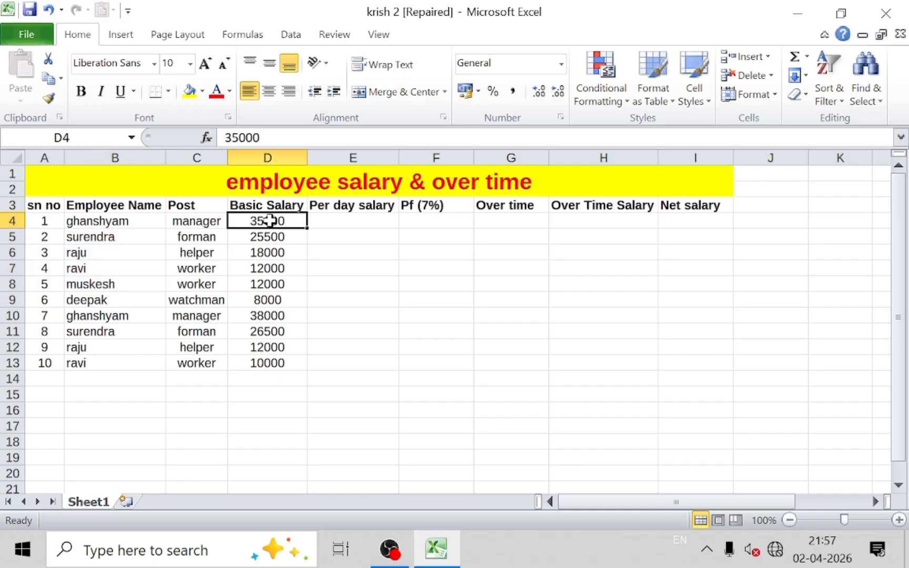
{"action": "left_click", "coordinate": [345, 220]}
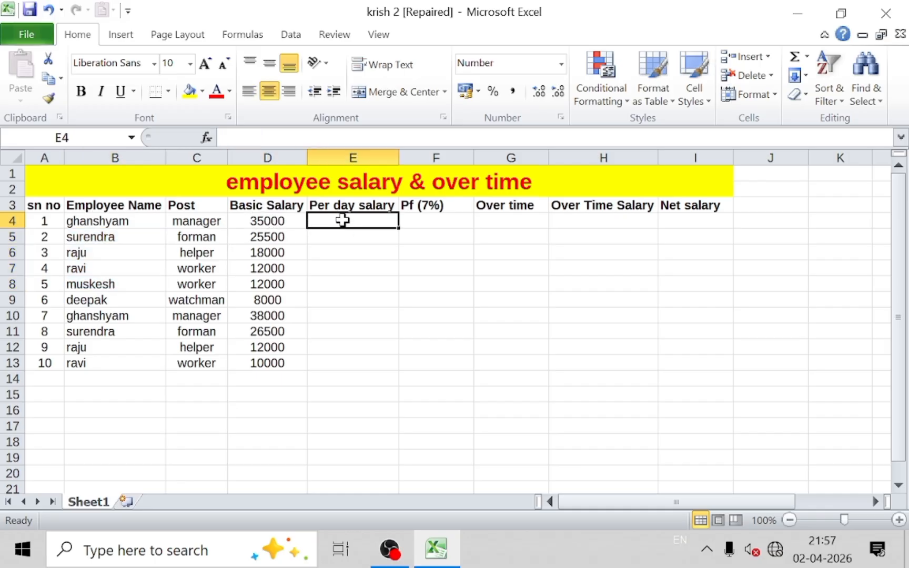
{"action": "left_click", "coordinate": [409, 223]}
{"action": "left_click", "coordinate": [483, 217]}
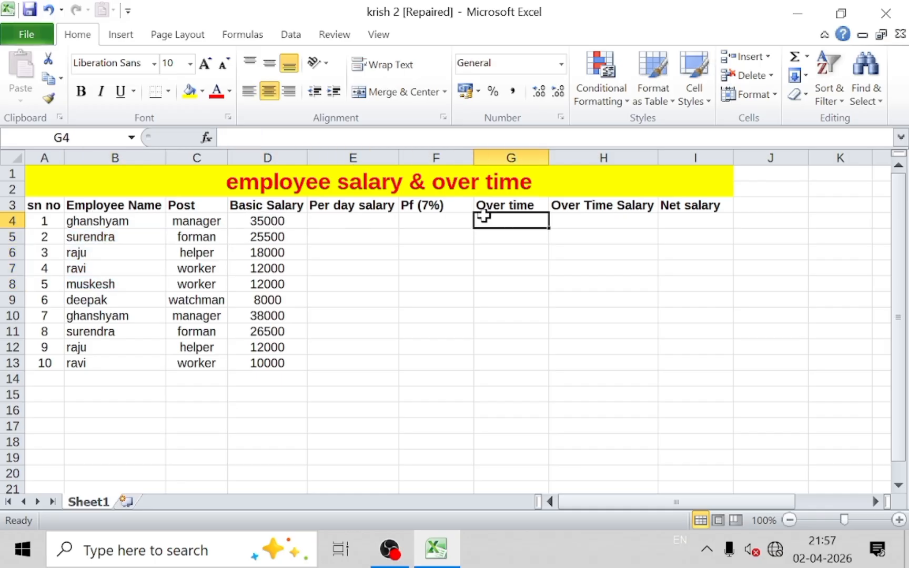
{"action": "left_click", "coordinate": [576, 223]}
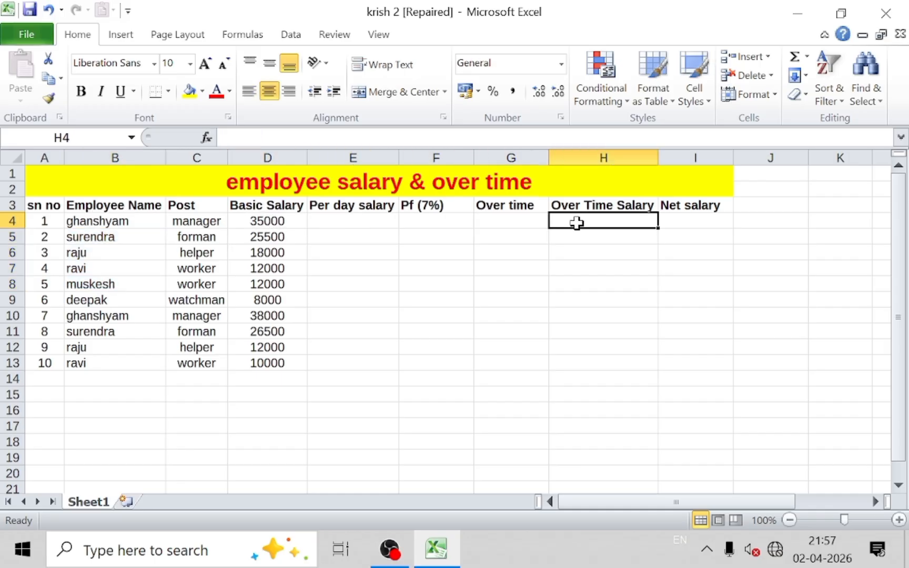
{"action": "left_click", "coordinate": [698, 225]}
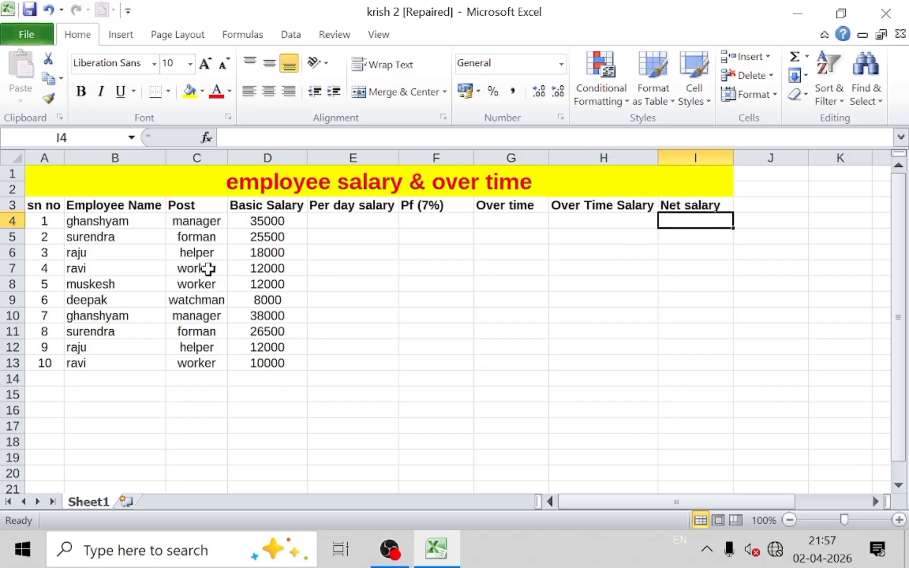
{"action": "left_click", "coordinate": [47, 207]}
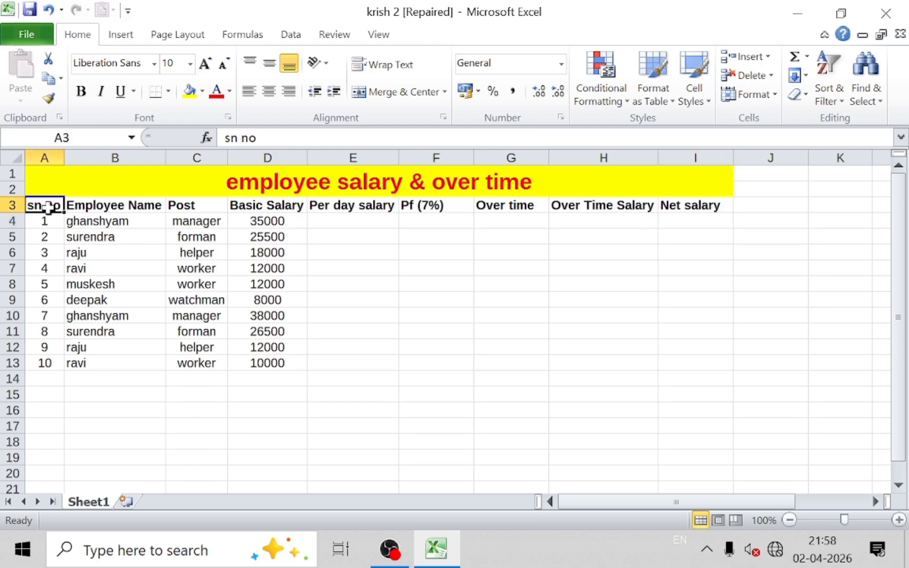
{"action": "left_click", "coordinate": [103, 205]}
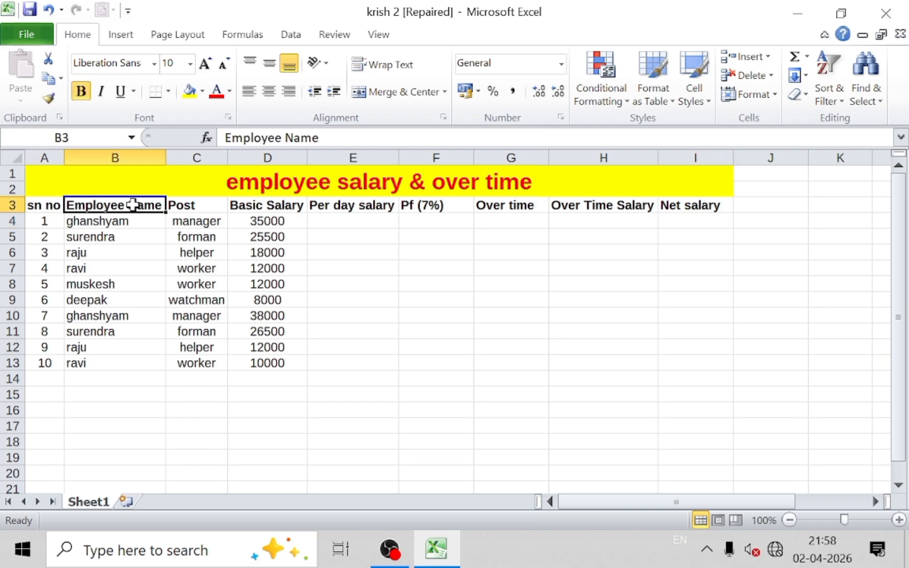
{"action": "left_click", "coordinate": [194, 202]}
{"action": "left_click", "coordinate": [247, 206]}
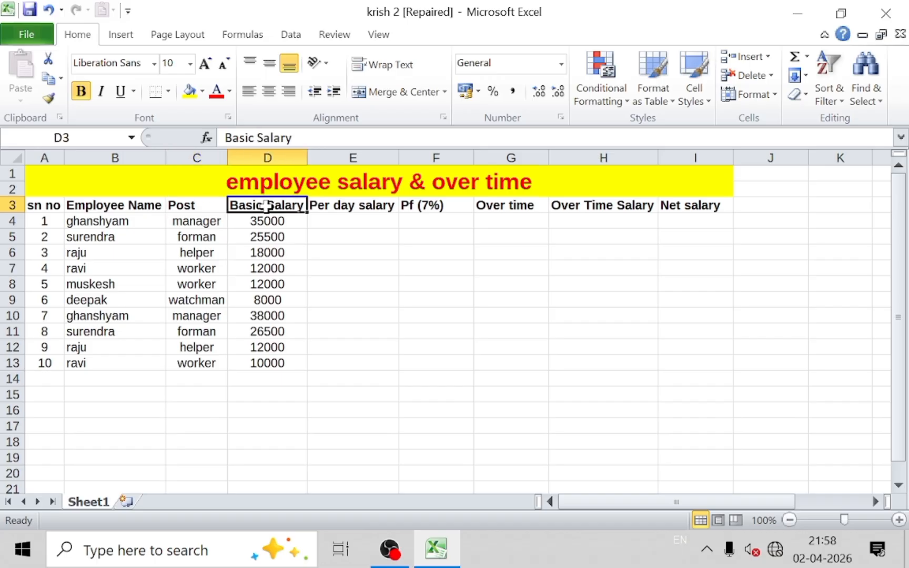
{"action": "left_click", "coordinate": [318, 206]}
{"action": "left_click", "coordinate": [415, 206]}
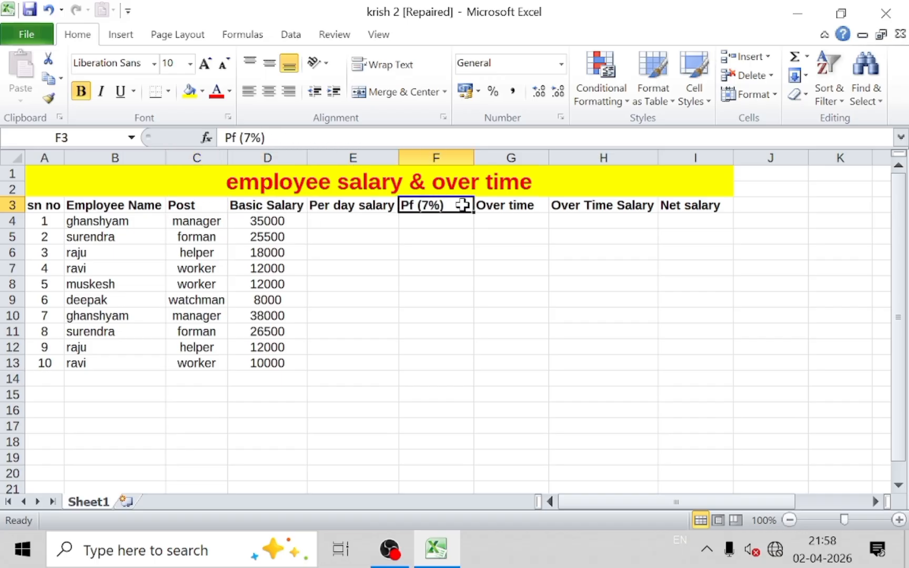
{"action": "left_click", "coordinate": [493, 205]}
{"action": "left_click", "coordinate": [592, 205]}
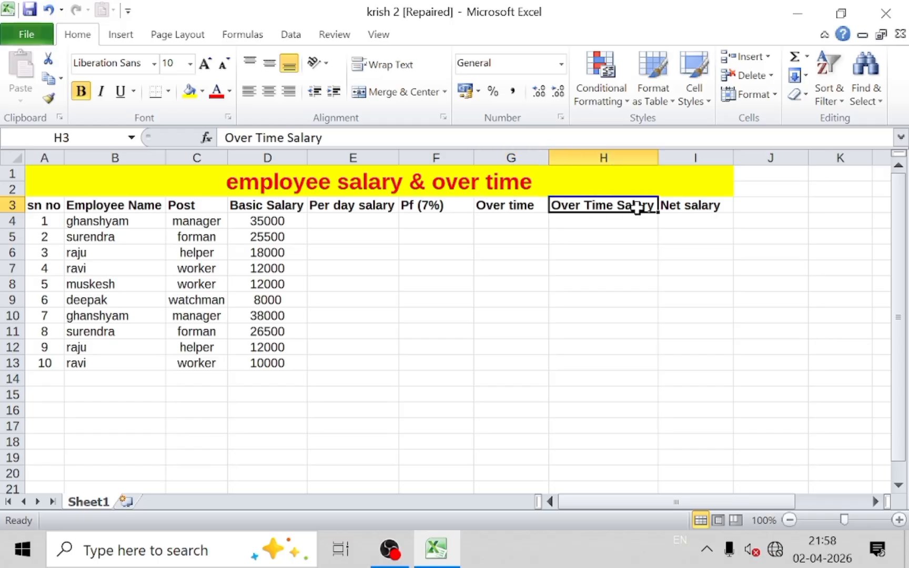
{"action": "left_click", "coordinate": [683, 205]}
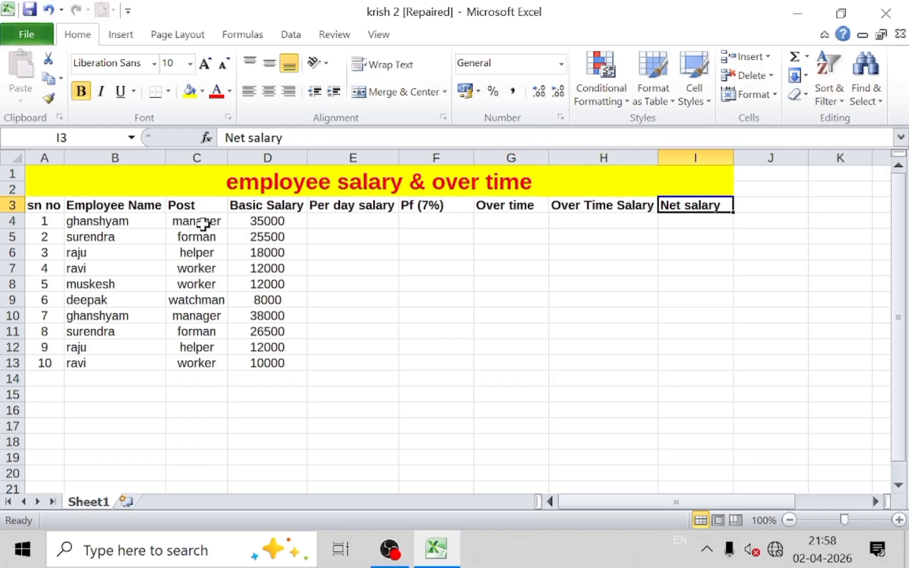
Calculate the first employee's per day salary in E4 with the formula =D4/30
{"action": "left_click", "coordinate": [94, 221]}
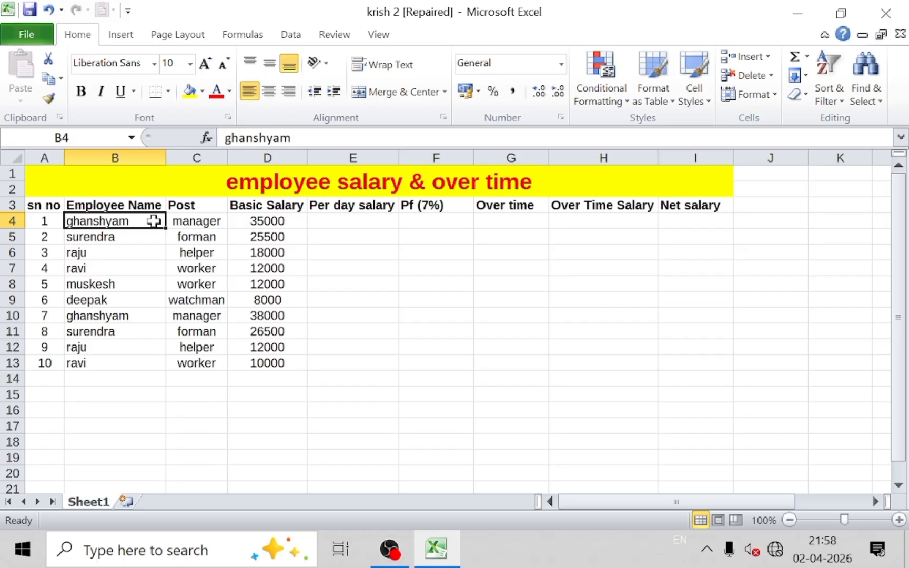
{"action": "left_click", "coordinate": [273, 218]}
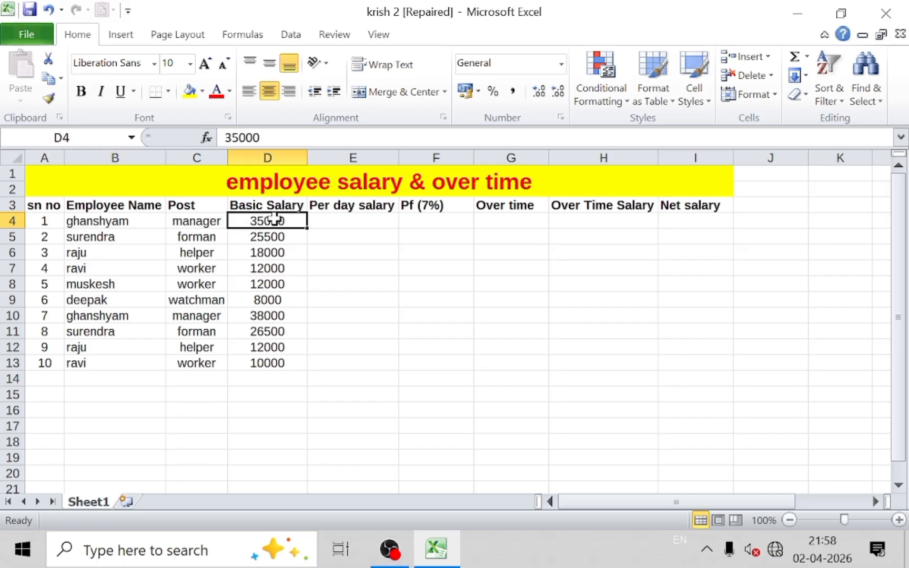
{"action": "left_click", "coordinate": [337, 224]}
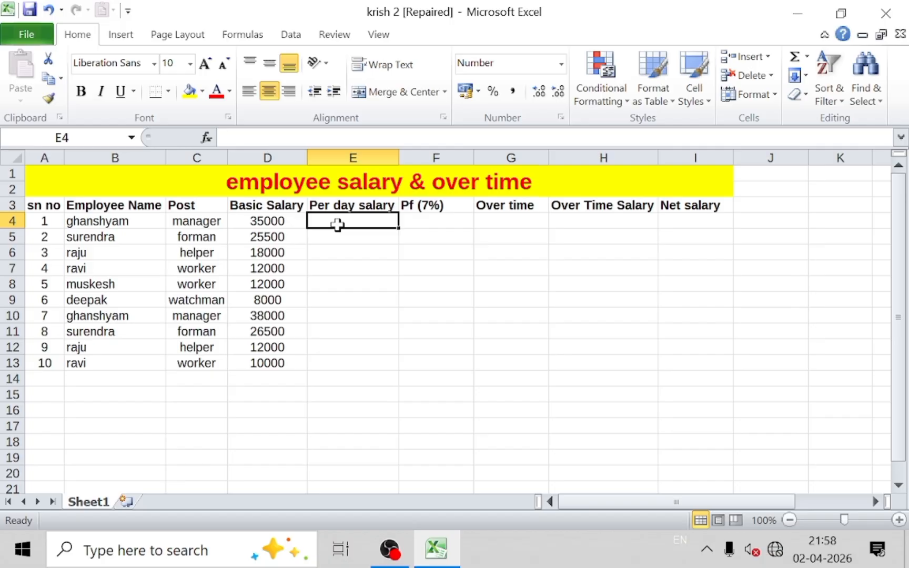
{"action": "type", "text": "="}
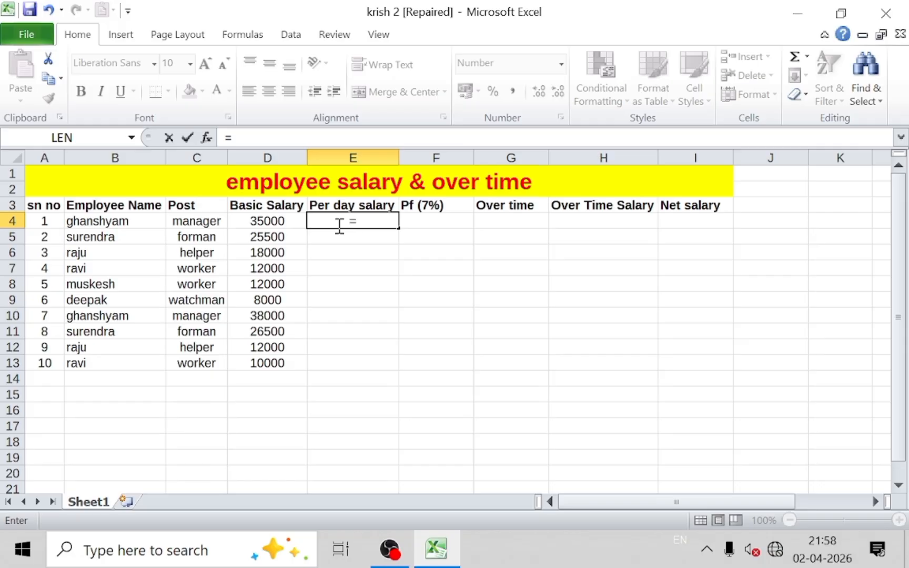
{"action": "left_click", "coordinate": [282, 219]}
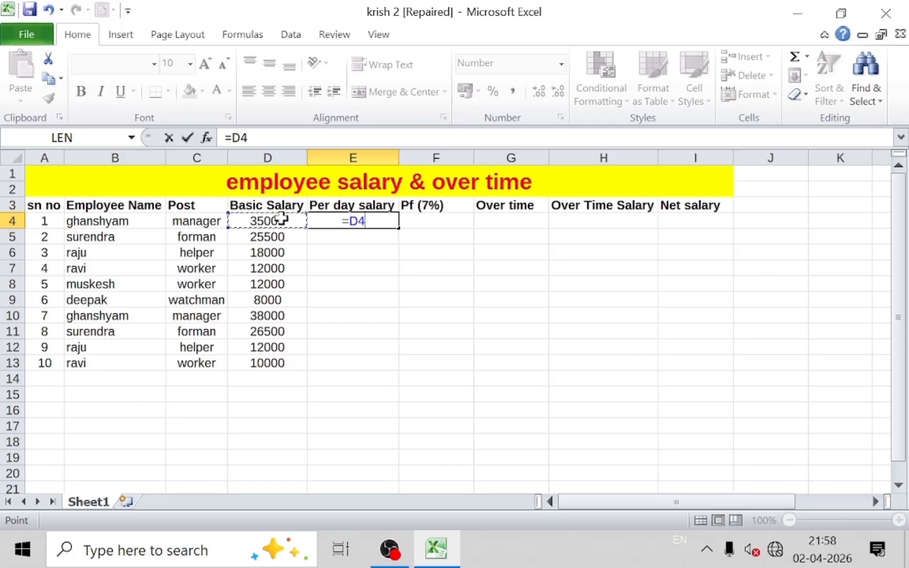
{"action": "type", "text": "/30"}
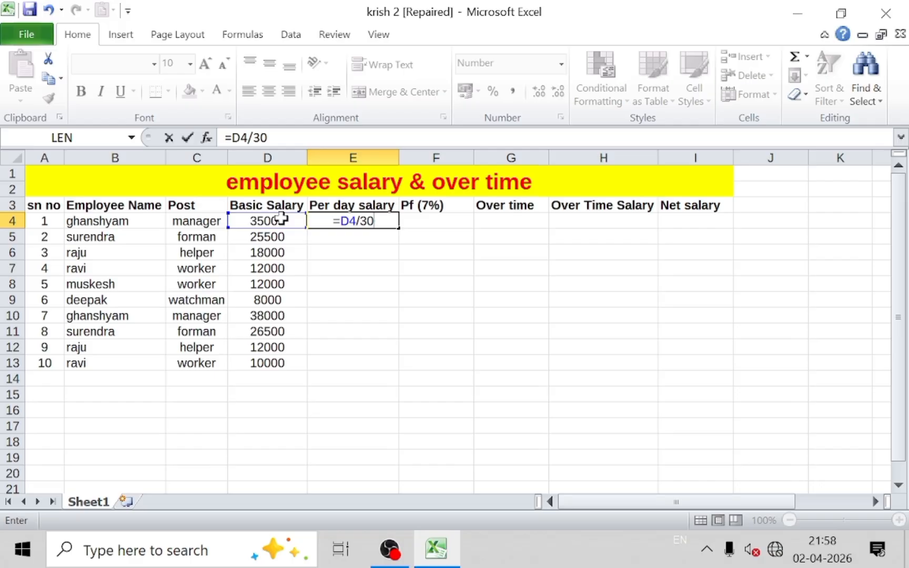
{"action": "key", "text": "Return"}
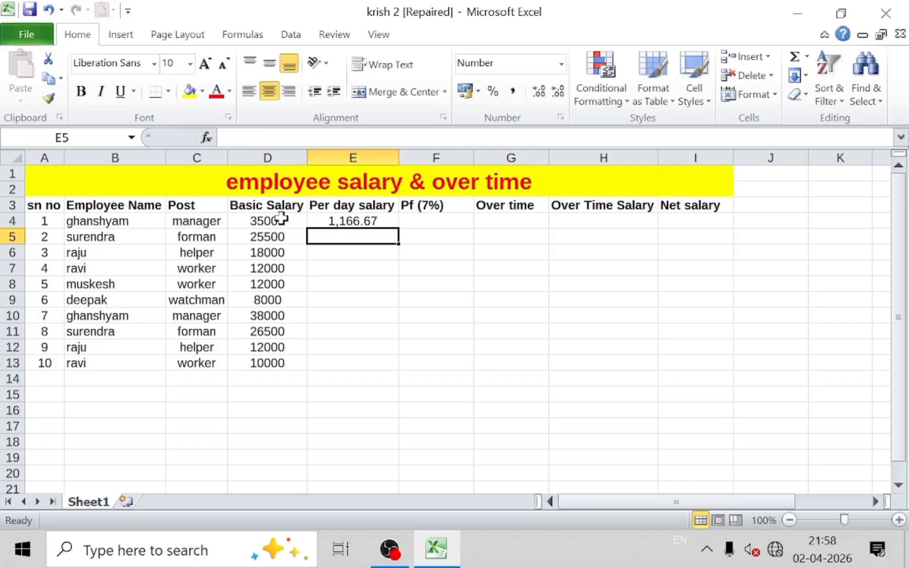
Fill the per day salary formula from E4 down to E13 for all employees
{"action": "left_click", "coordinate": [335, 217]}
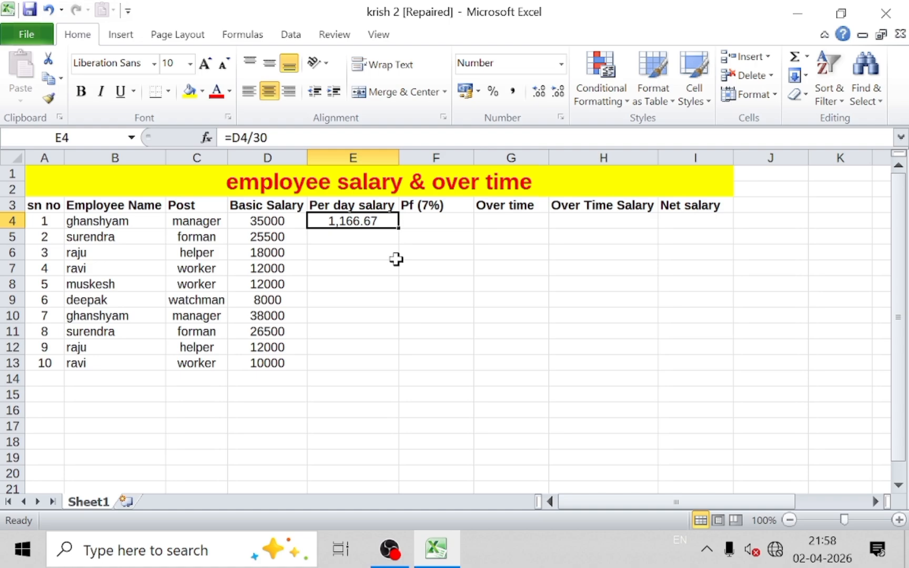
{"action": "left_click", "coordinate": [108, 222]}
{"action": "left_click", "coordinate": [329, 221]}
{"action": "left_click", "coordinate": [282, 221]}
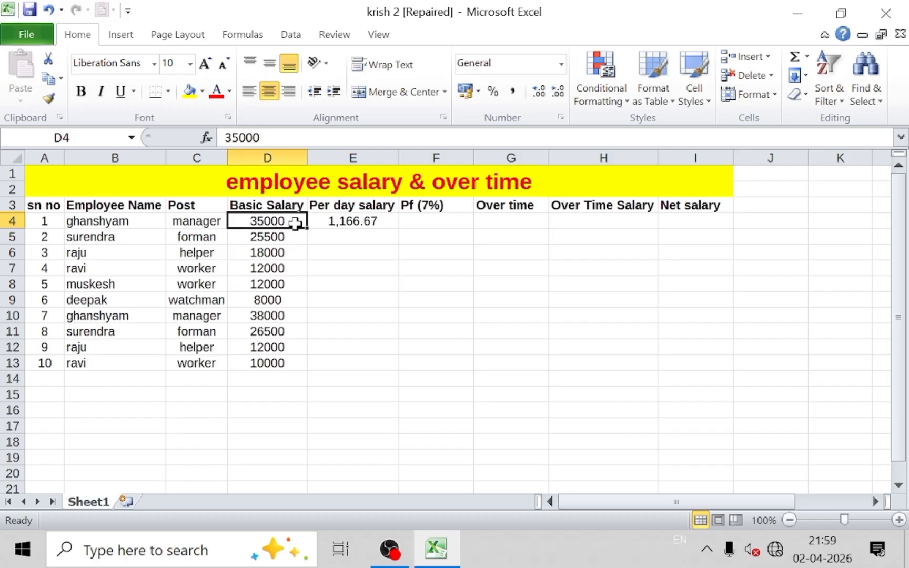
{"action": "left_click", "coordinate": [323, 221]}
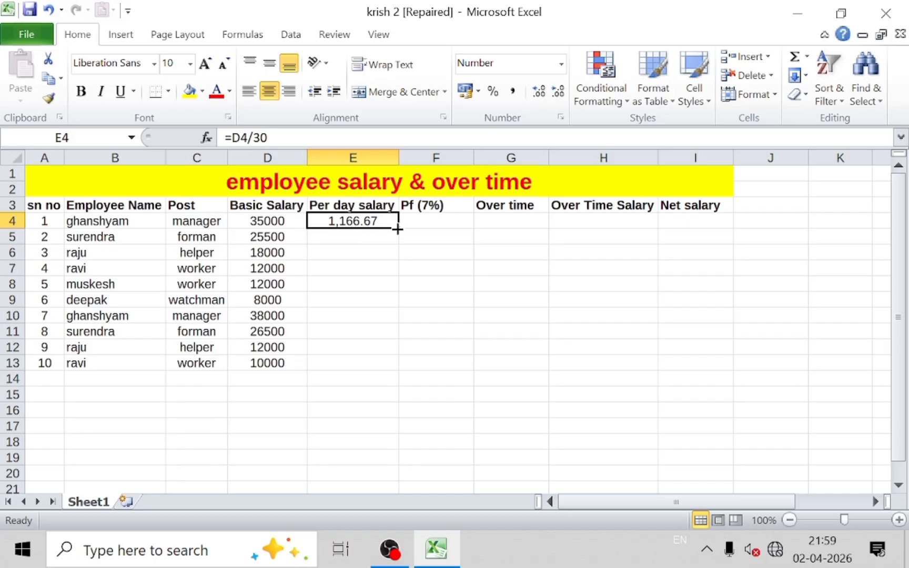
{"action": "left_click_drag", "start_coordinate": [397, 229], "coordinate": [390, 368]}
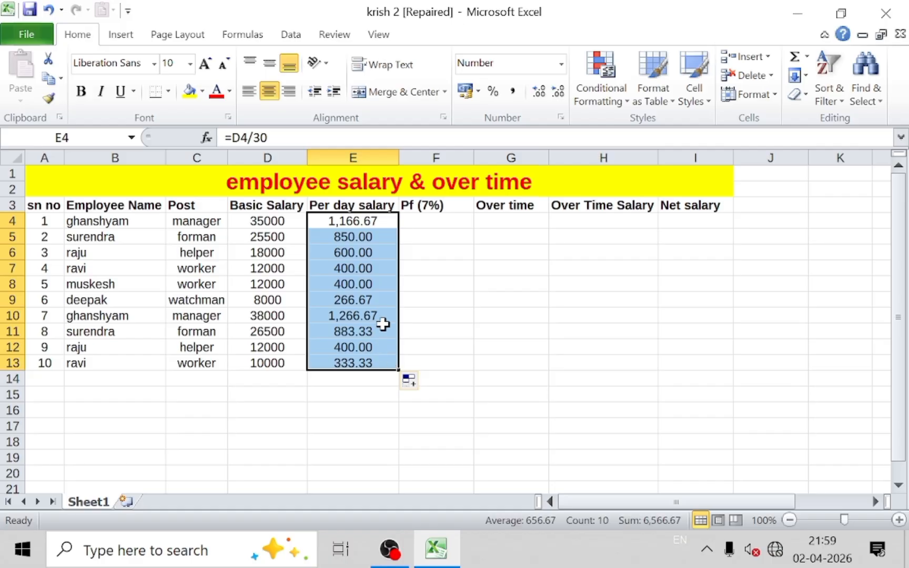
{"action": "left_click", "coordinate": [426, 284]}
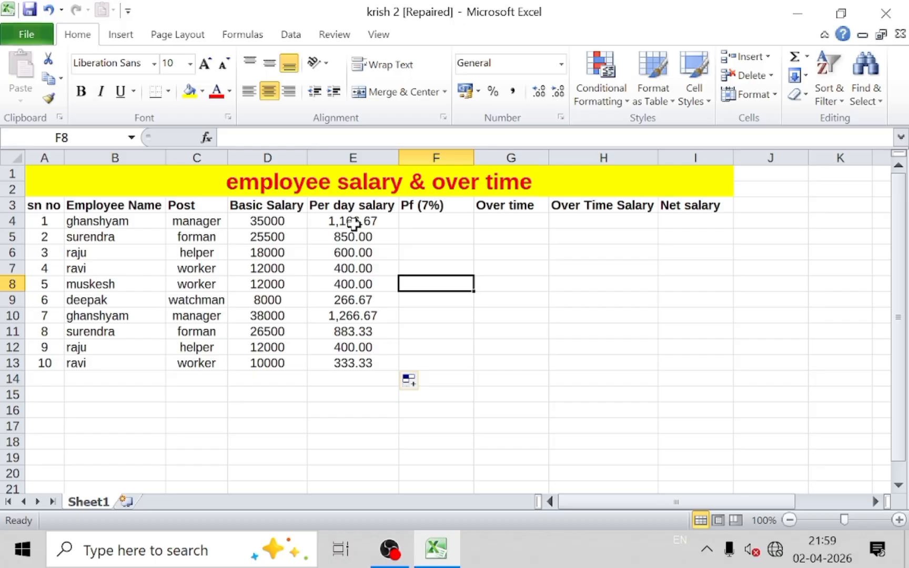
Calculate the first employee's Pf in F4 with the formula =D4*7%
{"action": "left_click", "coordinate": [418, 225]}
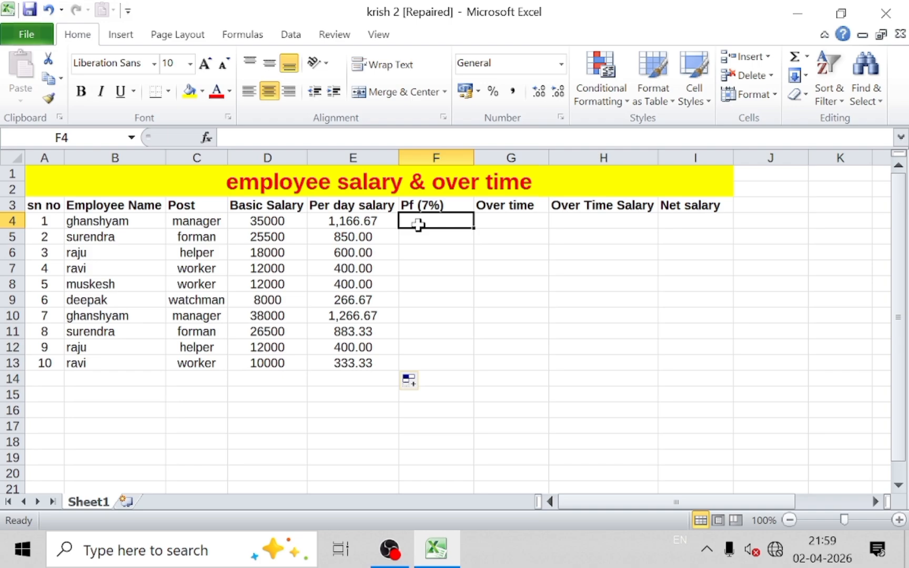
{"action": "type", "text": "="}
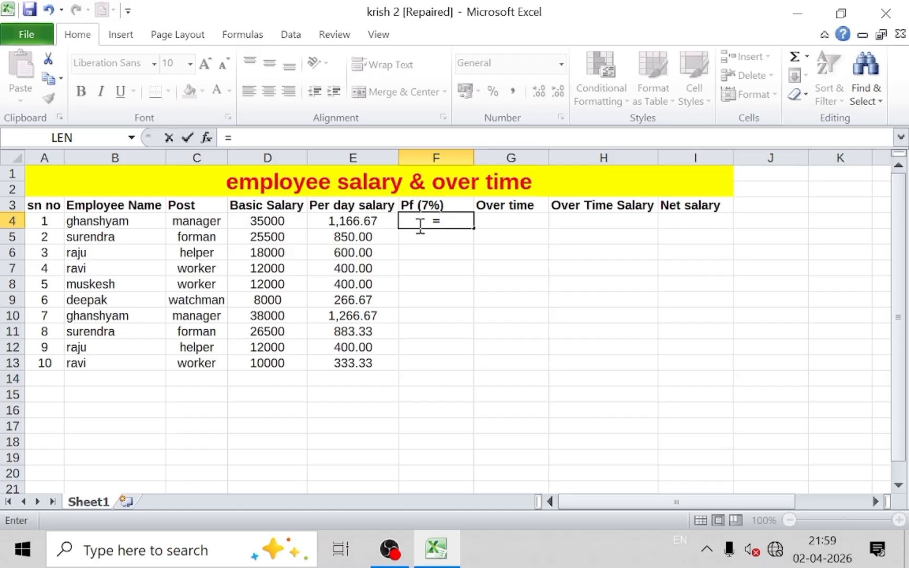
{"action": "left_click", "coordinate": [267, 222]}
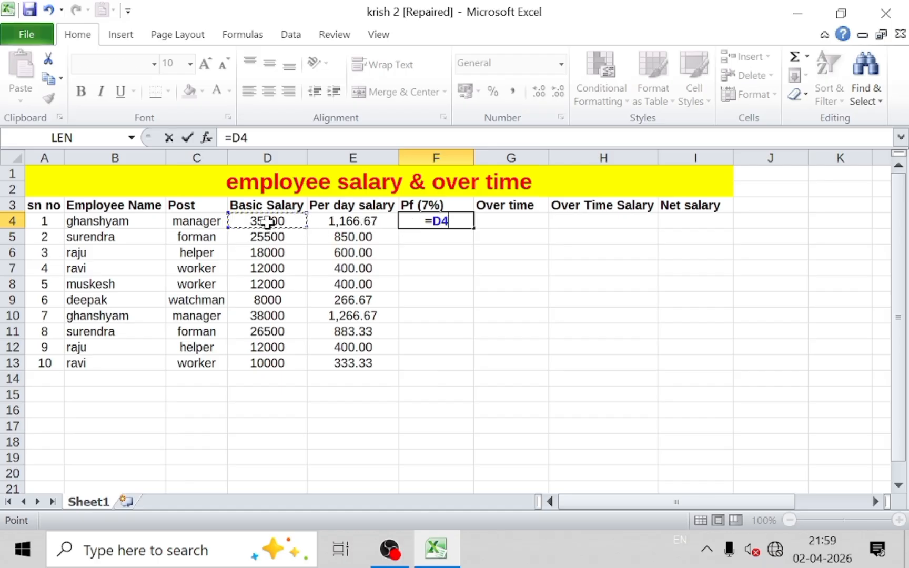
{"action": "type", "text": "*"}
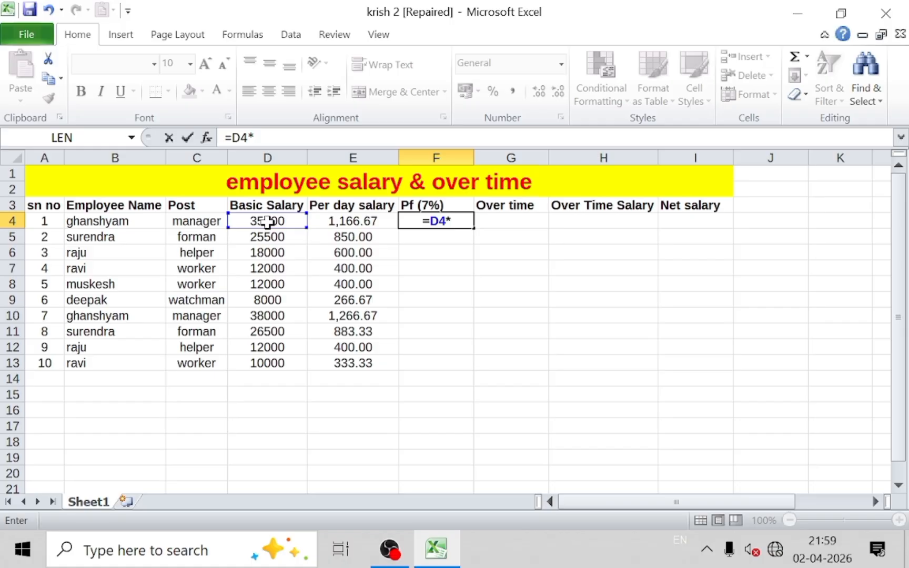
{"action": "type", "text": "7%"}
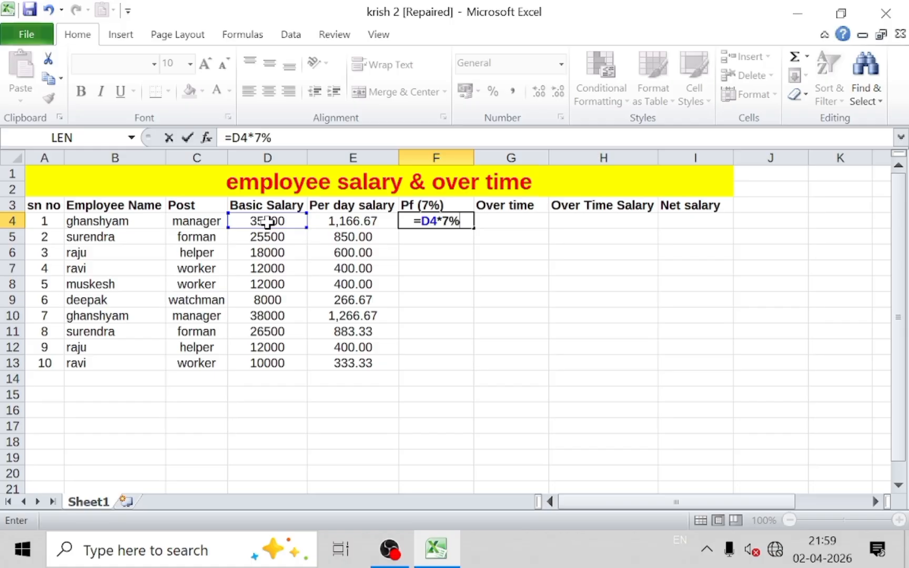
{"action": "key", "text": "Return"}
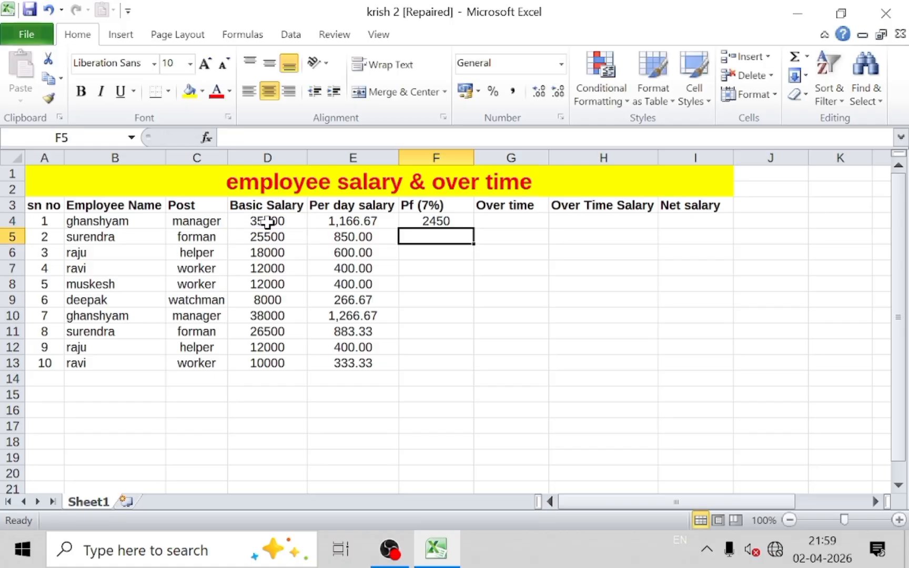
Copy the Pf formula from F4 down through F13
{"action": "left_click", "coordinate": [421, 222]}
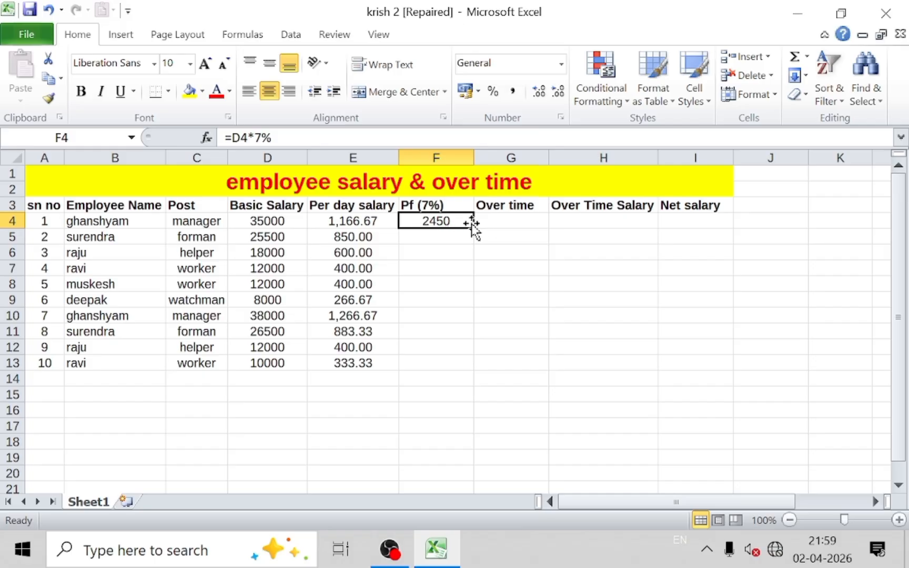
{"action": "left_click_drag", "start_coordinate": [474, 229], "coordinate": [474, 372]}
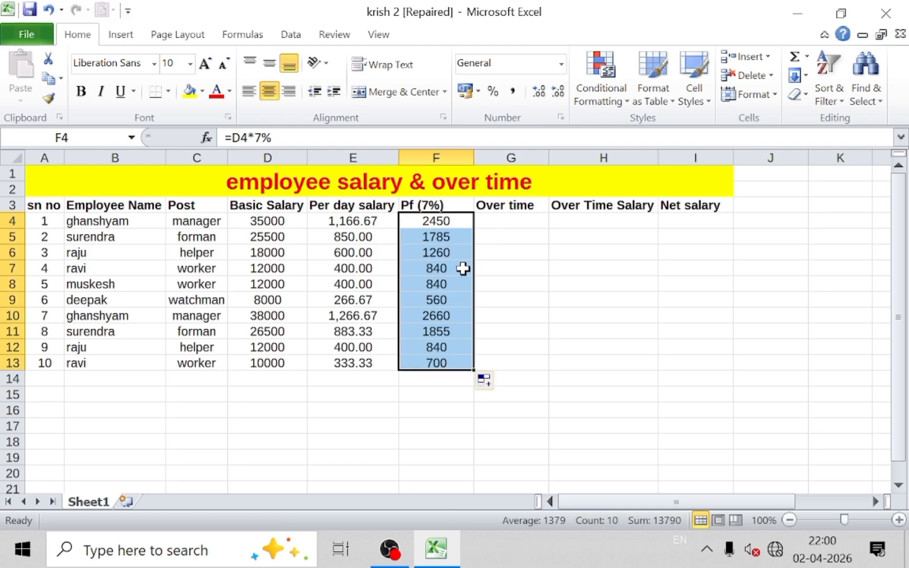
{"action": "left_click", "coordinate": [557, 316]}
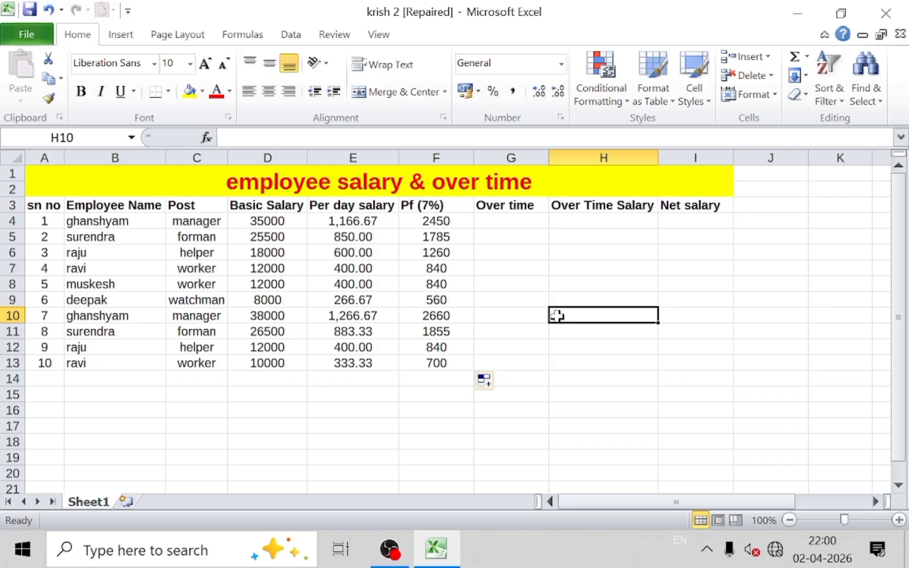
Enter 12 as the first employee's over time in G4
{"action": "left_click", "coordinate": [532, 223]}
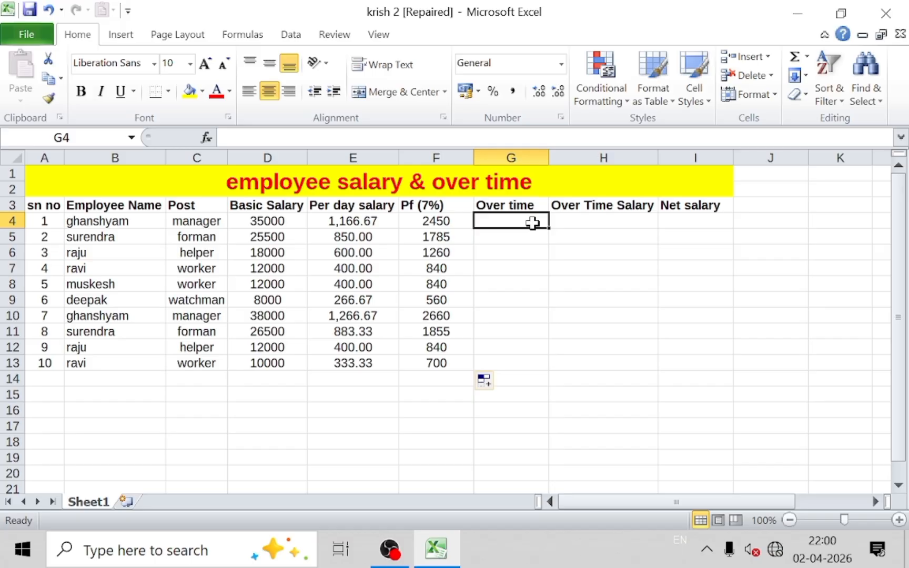
{"action": "type", "text": "12"}
{"action": "key", "text": "Return"}
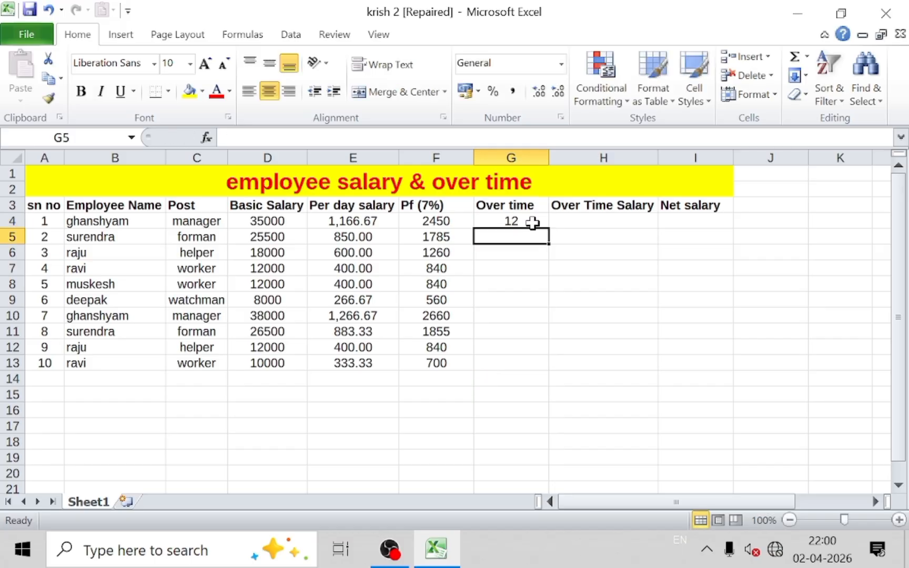
Change the G3 header to "Over time (hr )" and fit column G's width to its contents
{"action": "left_click", "coordinate": [533, 206]}
{"action": "double_click", "coordinate": [544, 207]}
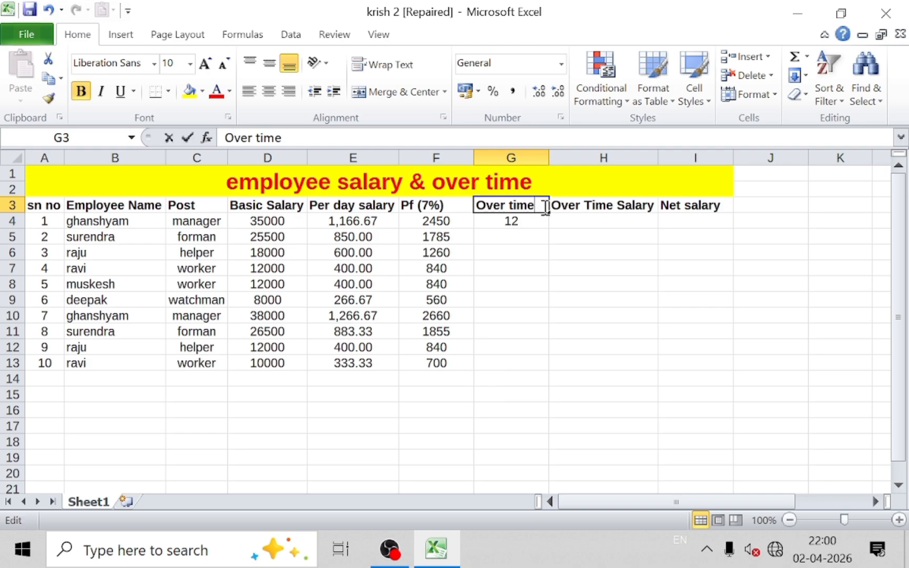
{"action": "type", "text": "("}
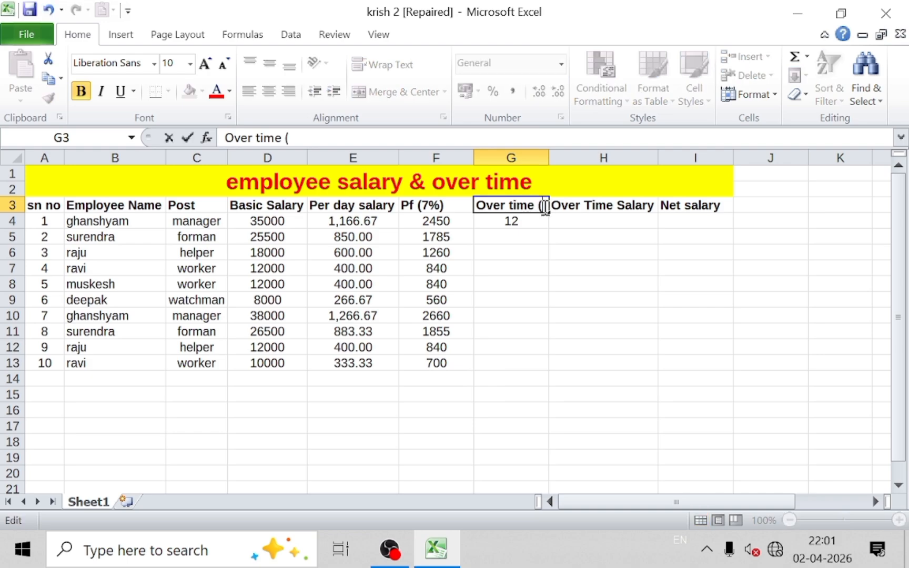
{"action": "type", "text": "hr )"}
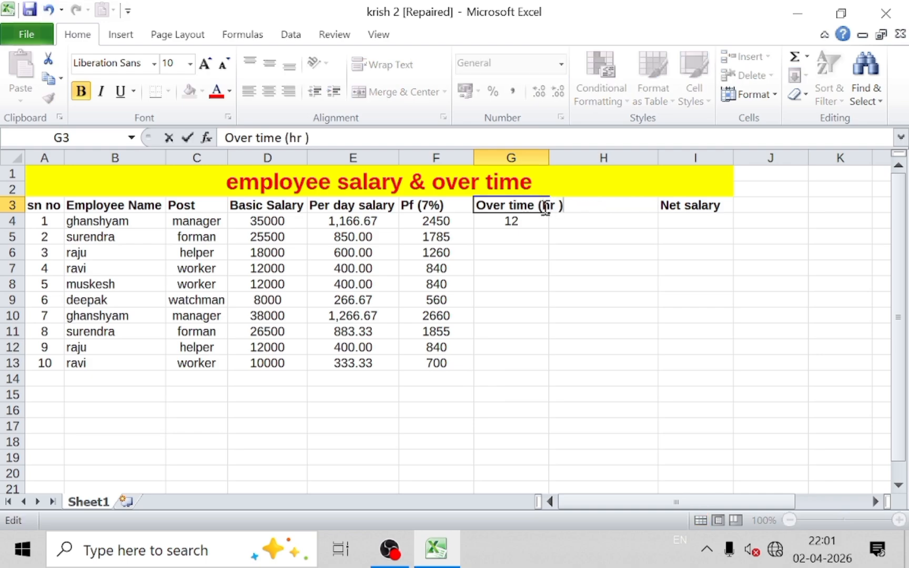
{"action": "key", "text": "Return"}
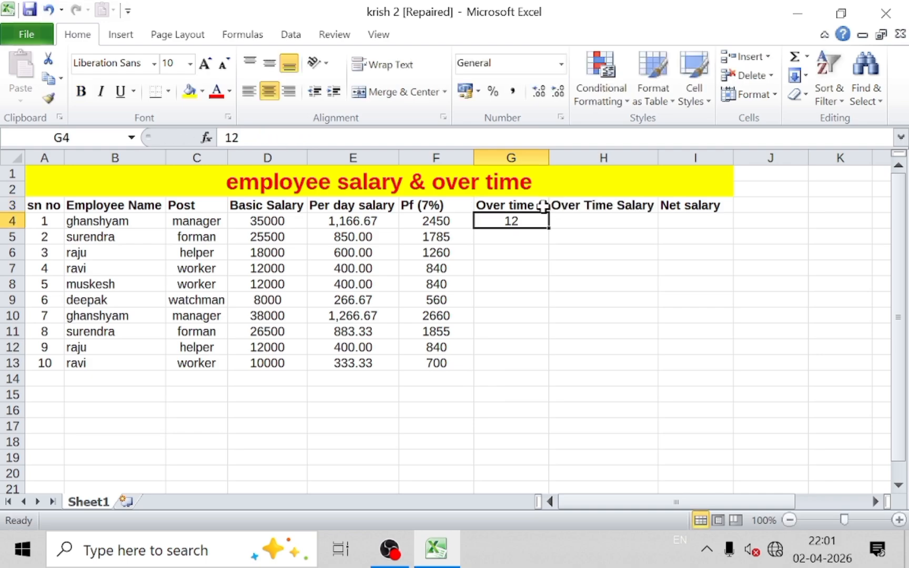
{"action": "double_click", "coordinate": [549, 158]}
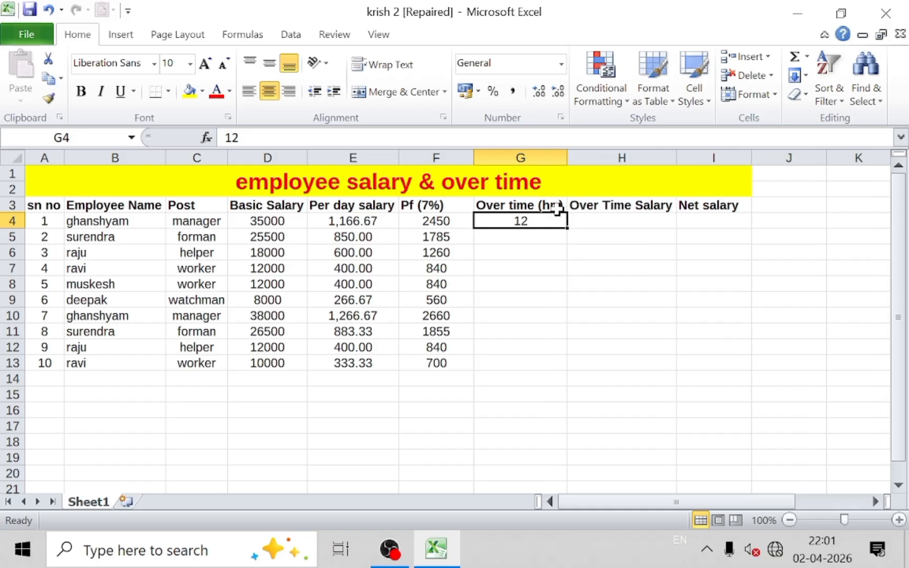
Enter the over time hours 18, 35, 22 and 42 in cells G5 through G8
{"action": "left_click", "coordinate": [516, 239]}
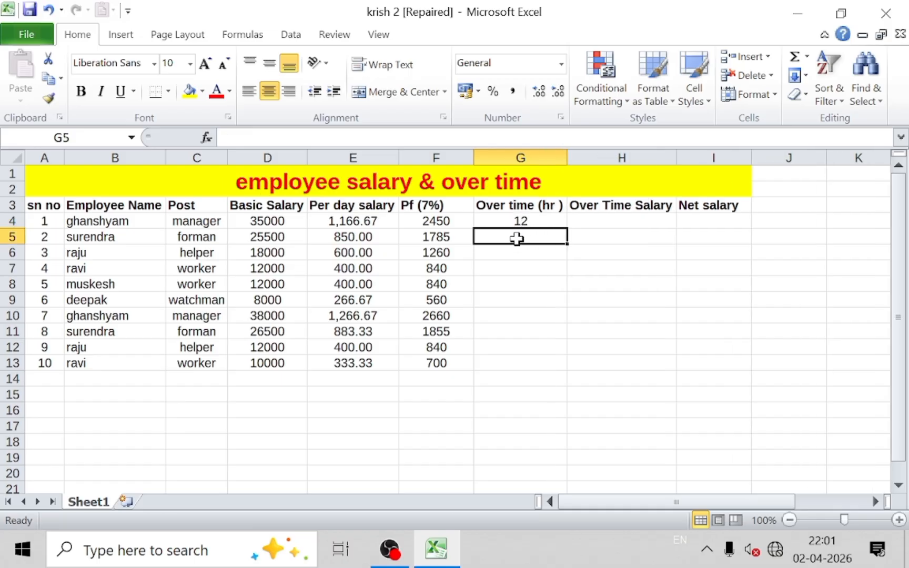
{"action": "type", "text": "18"}
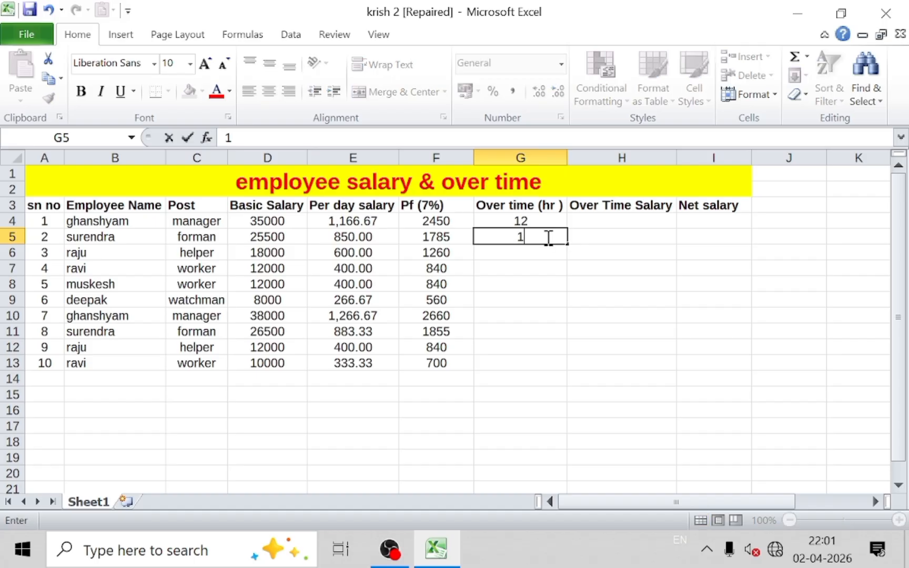
{"action": "key", "text": "Return"}
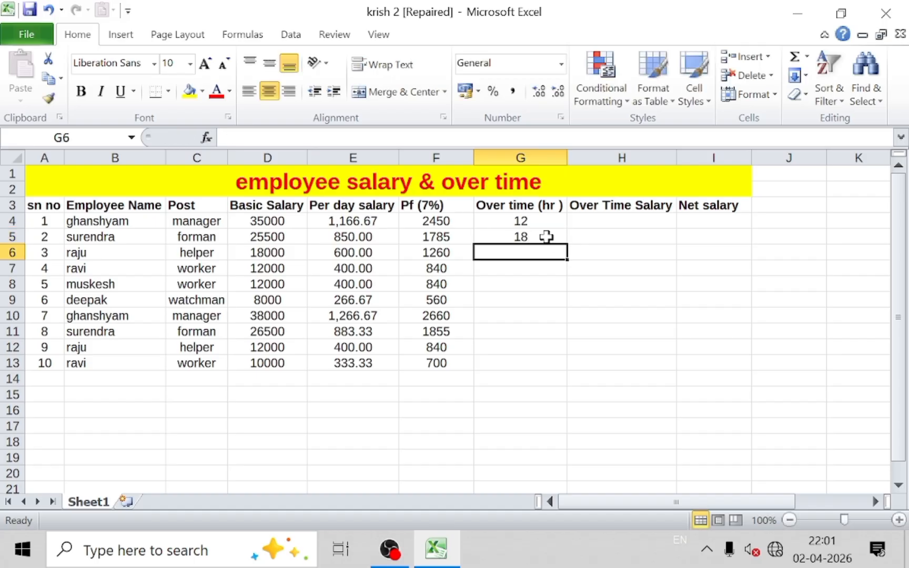
{"action": "type", "text": "1"}
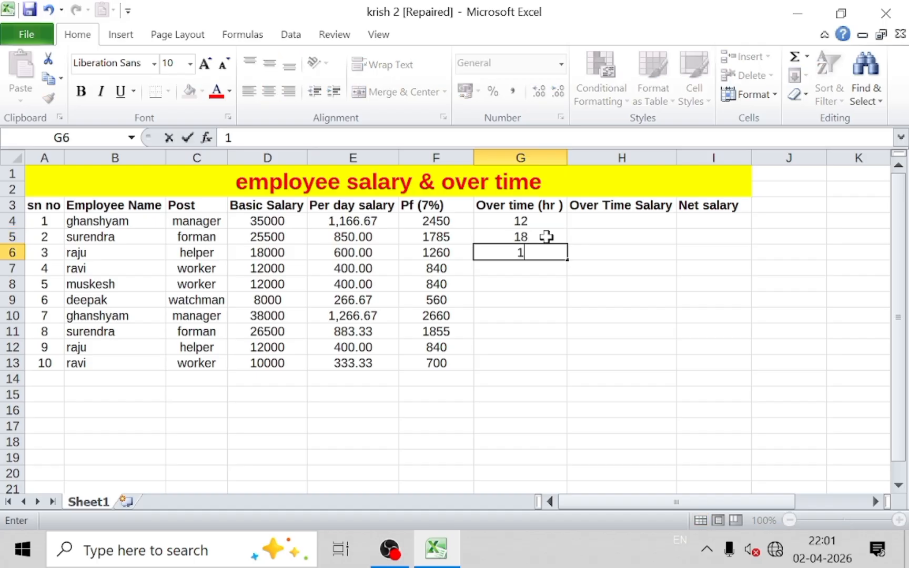
{"action": "key", "text": "BackSpace"}
{"action": "type", "text": "35"}
{"action": "key", "text": "Return"}
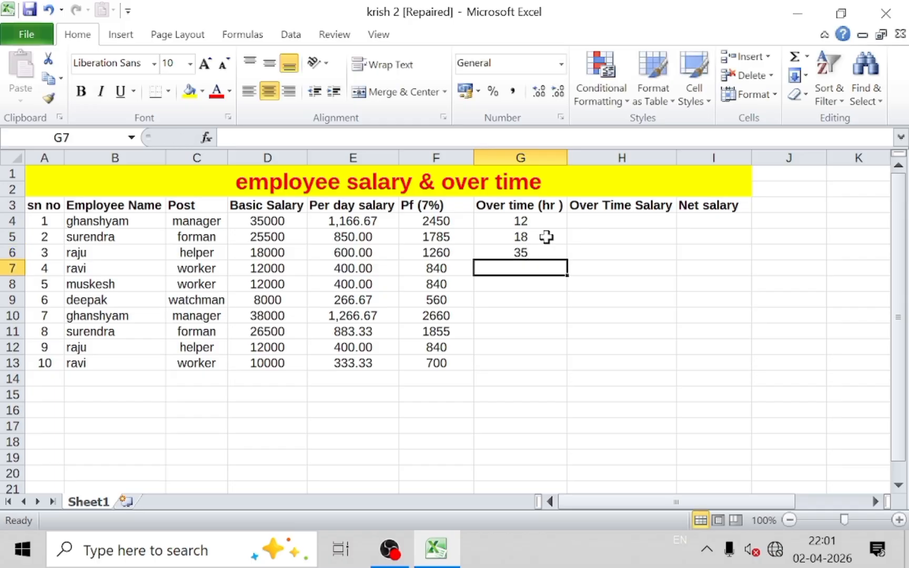
{"action": "type", "text": "22"}
{"action": "key", "text": "Return"}
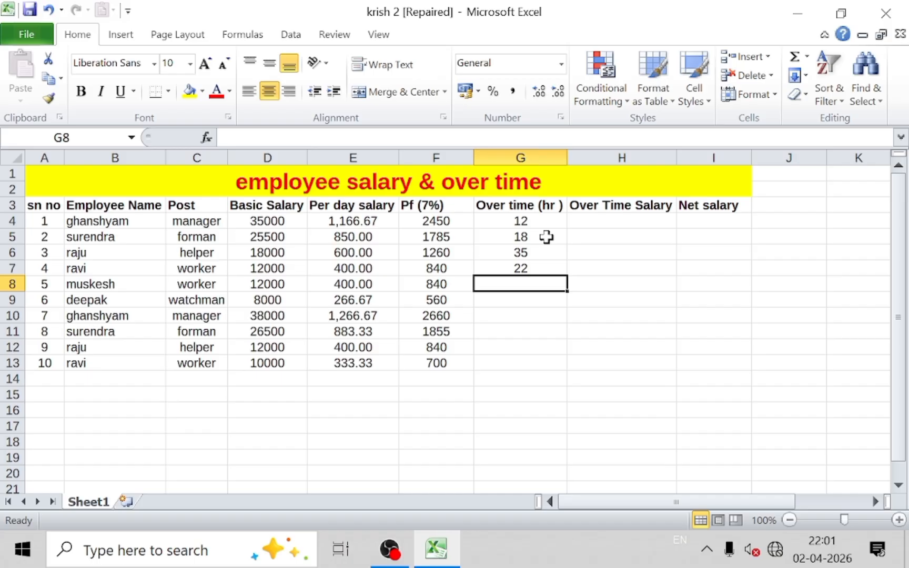
{"action": "type", "text": "42"}
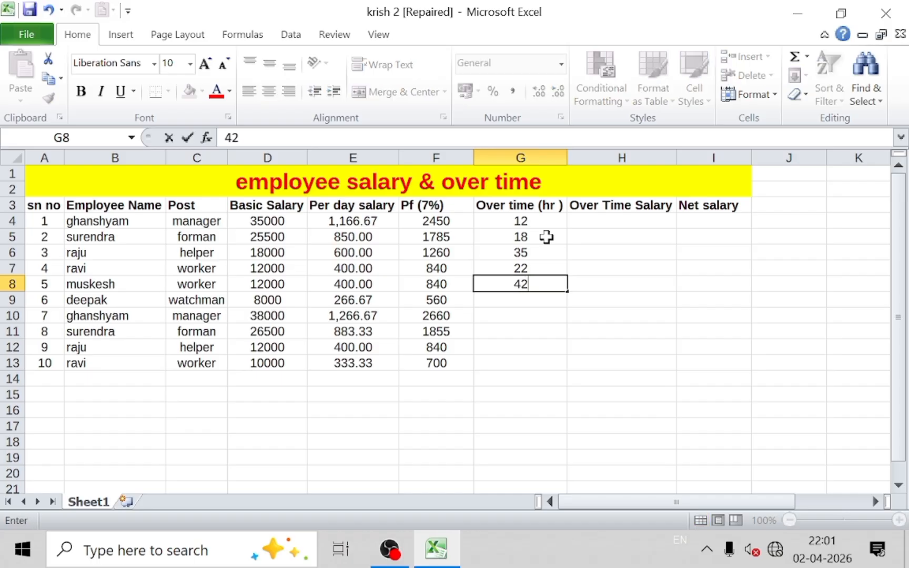
{"action": "key", "text": "Return"}
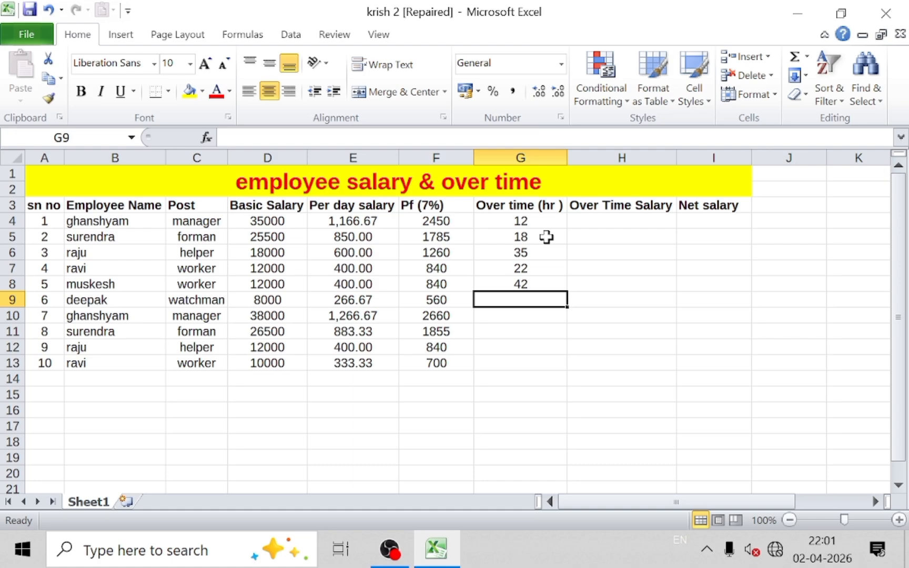
Enter the remaining over time hours 33, 10, 15, 20 and 25 in cells G9 through G13
{"action": "type", "text": "33"}
{"action": "key", "text": "Return"}
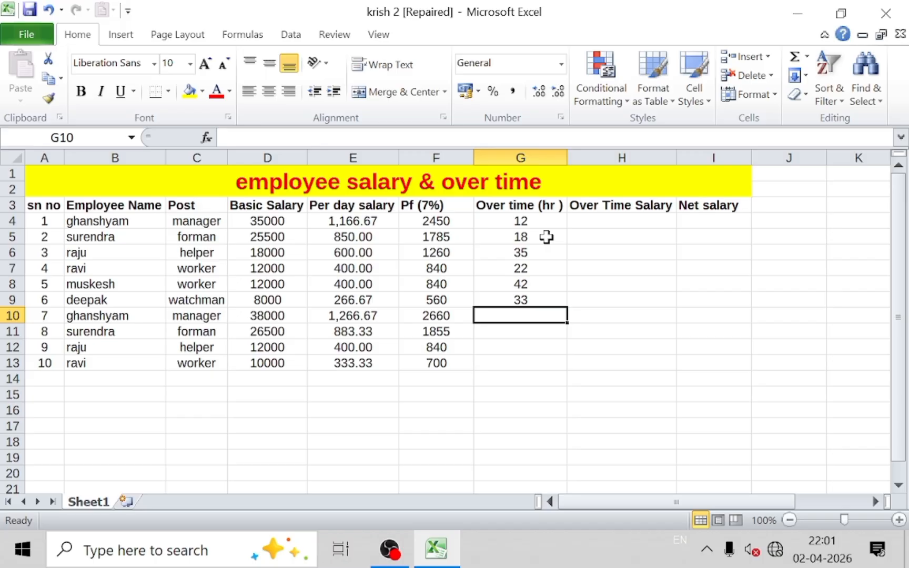
{"action": "type", "text": "10"}
{"action": "key", "text": "Return"}
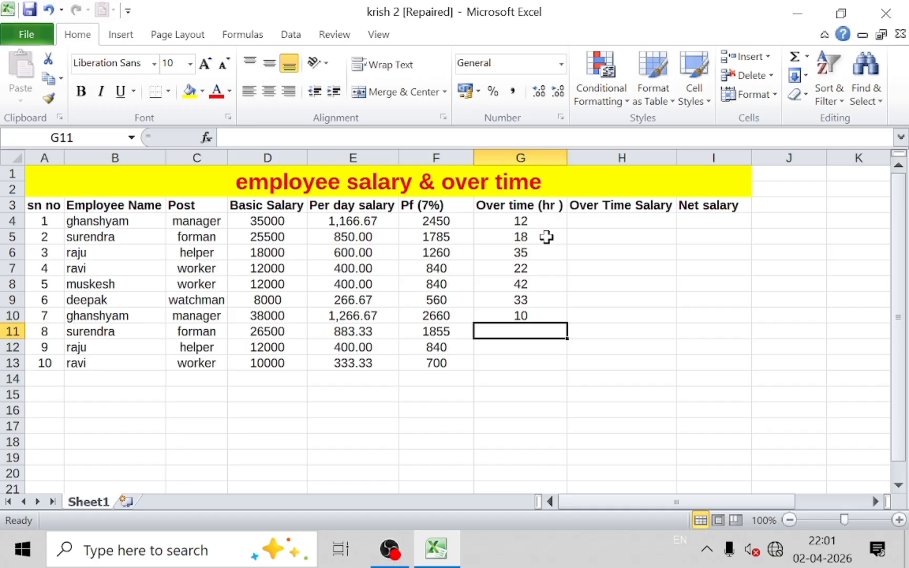
{"action": "type", "text": "15"}
{"action": "key", "text": "Return"}
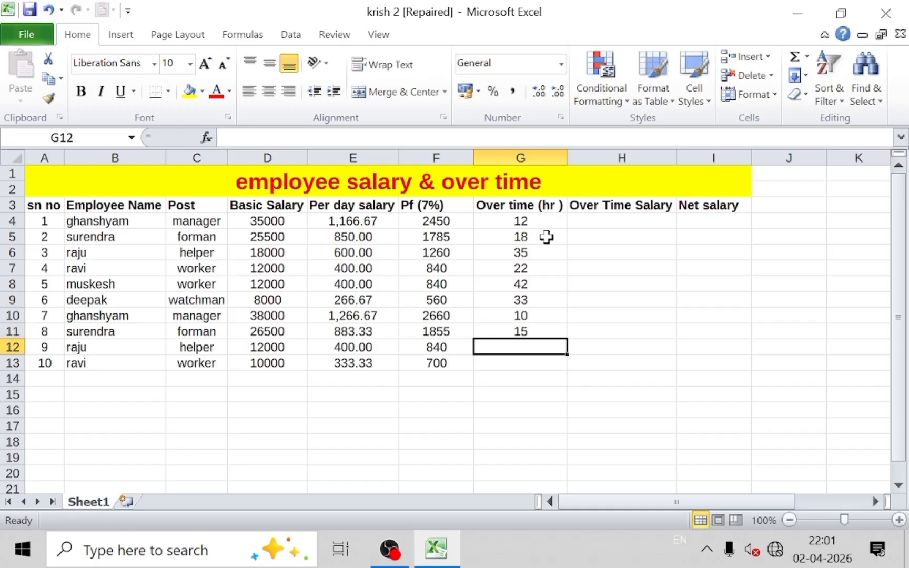
{"action": "type", "text": "20"}
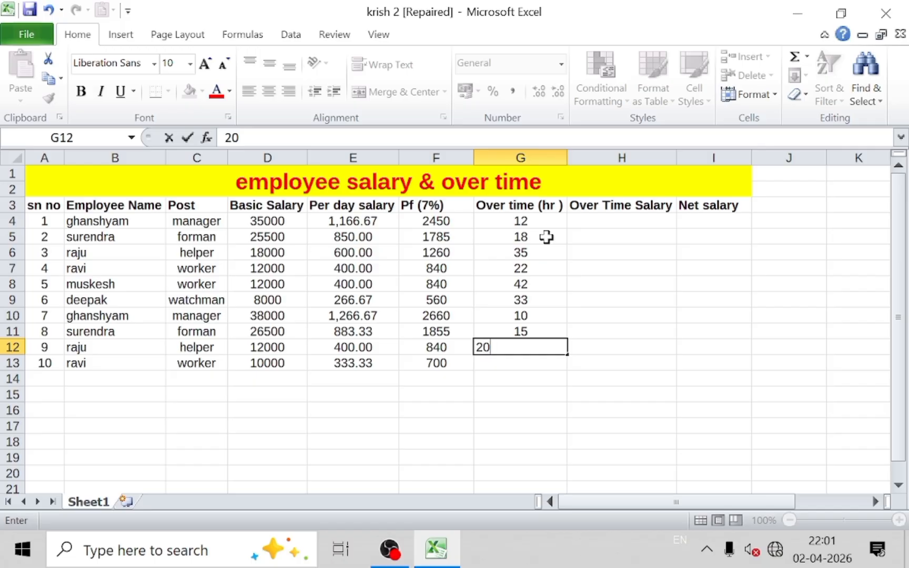
{"action": "key", "text": "Return"}
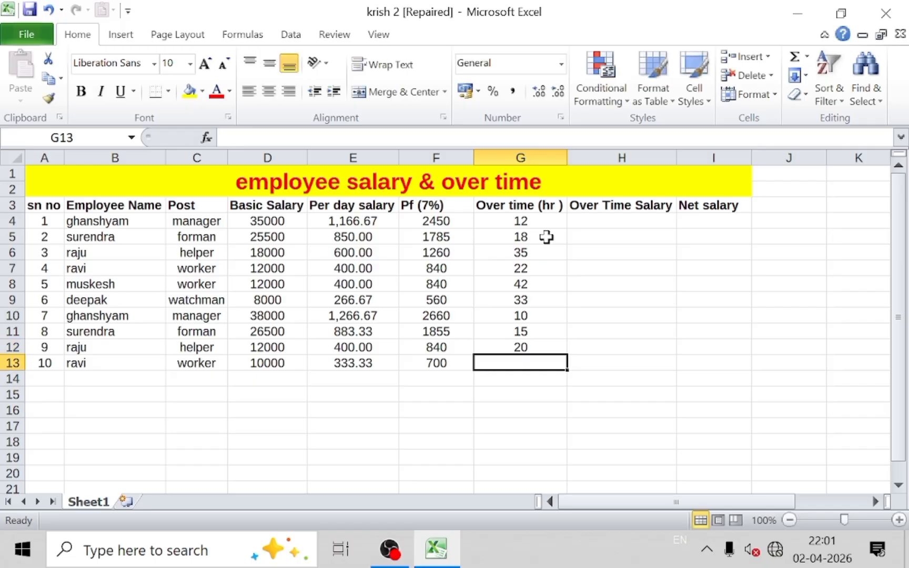
{"action": "type", "text": "25"}
{"action": "key", "text": "Return"}
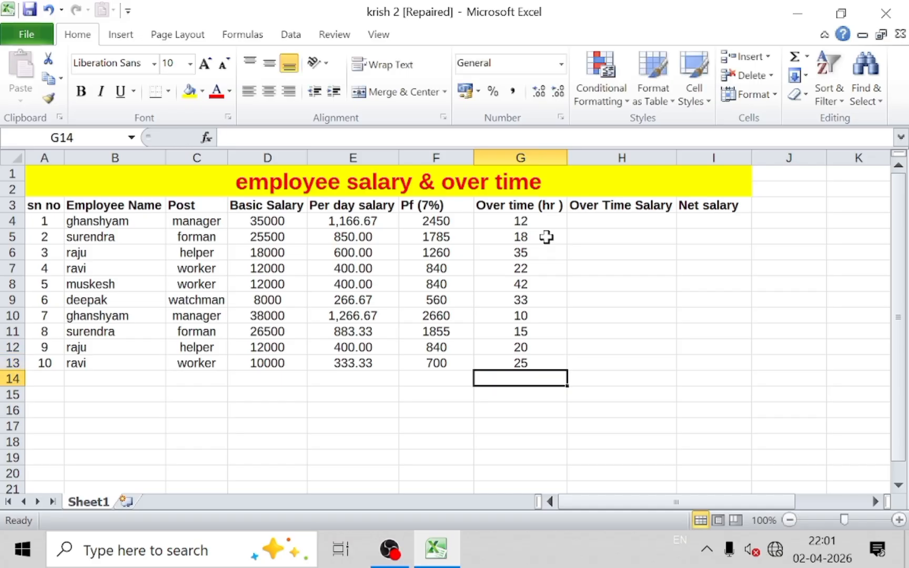
{"action": "left_click_drag", "start_coordinate": [533, 222], "coordinate": [536, 364]}
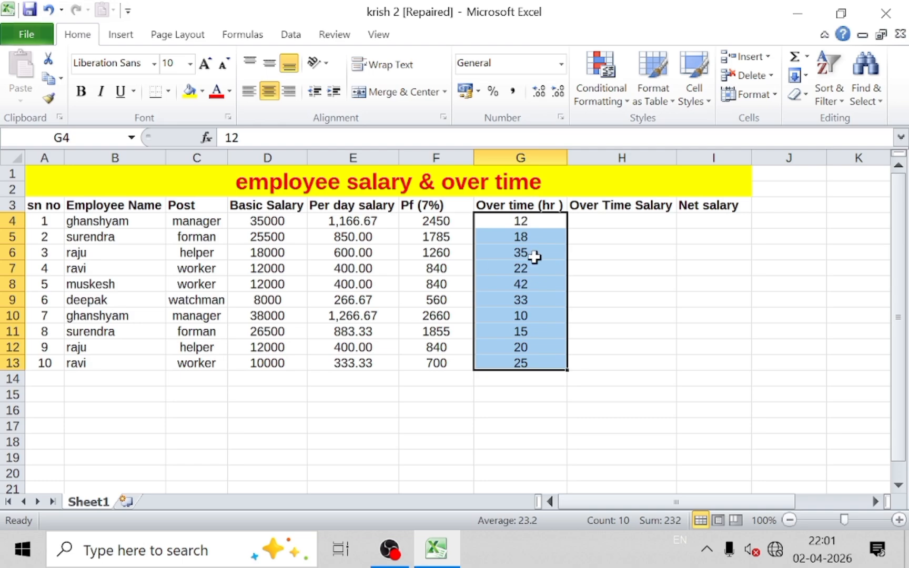
Try the formula =E4/8 in H4 for the first employee's over time salary, and clear the cell
{"action": "left_click", "coordinate": [594, 221]}
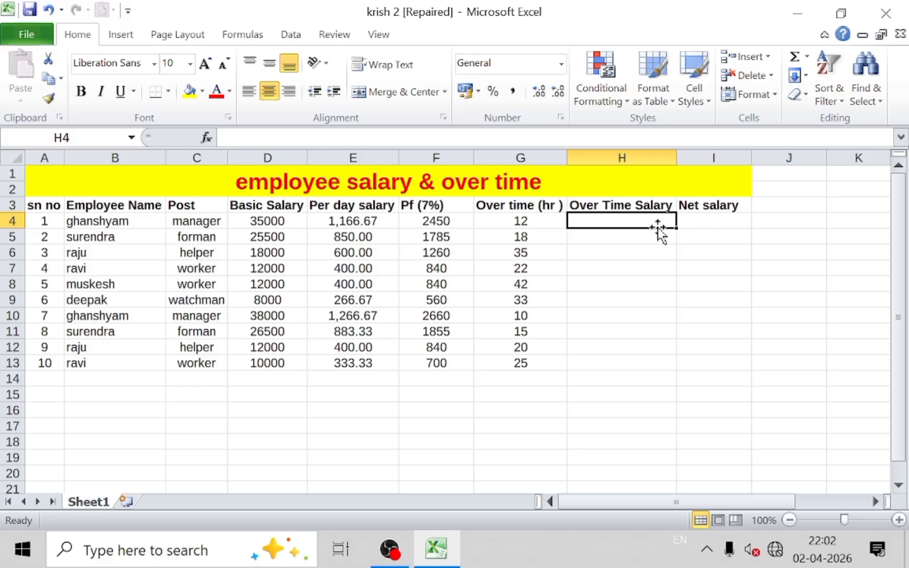
{"action": "type", "text": "="}
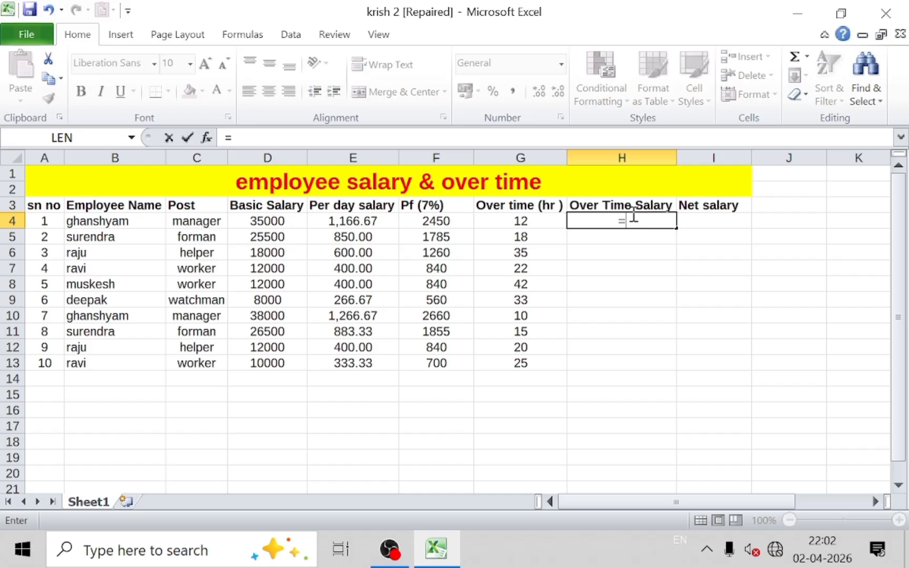
{"action": "left_click", "coordinate": [364, 223]}
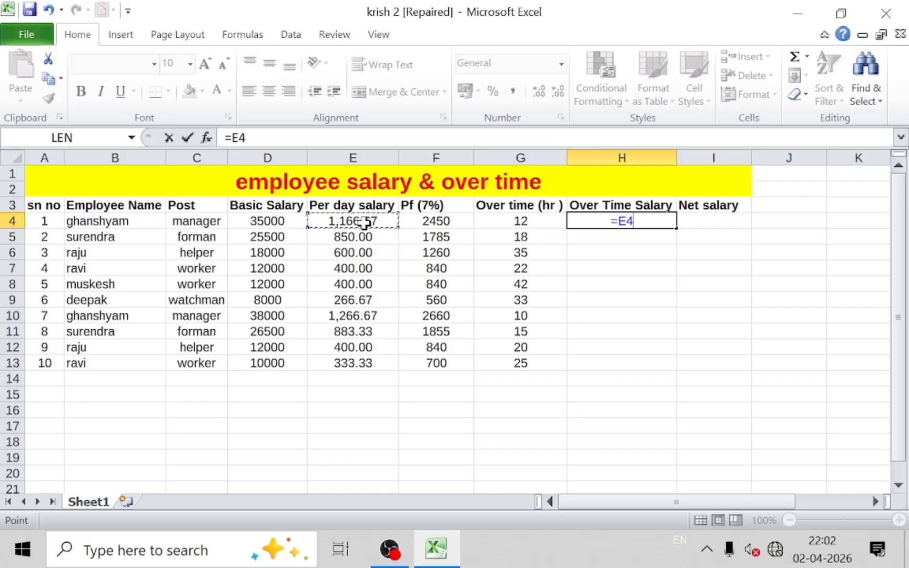
{"action": "type", "text": "/8"}
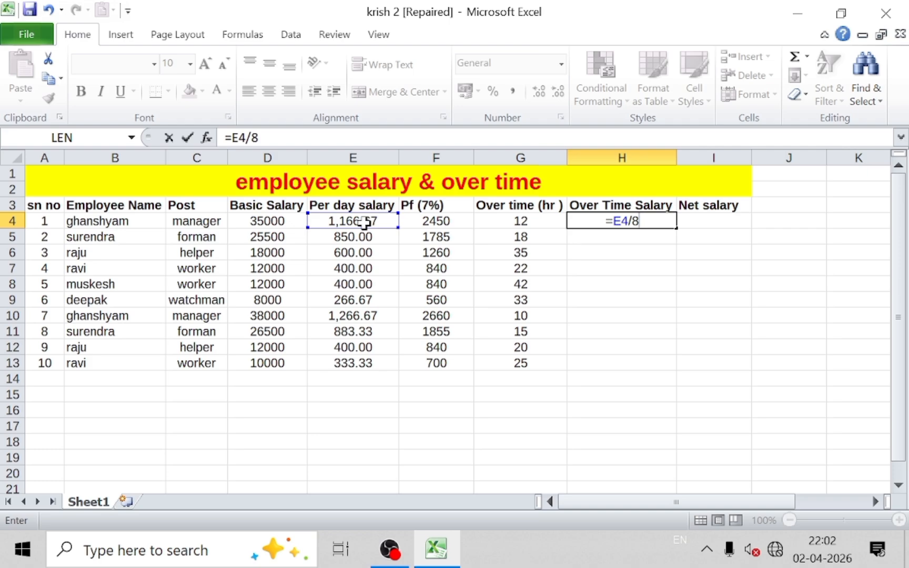
{"action": "key", "text": "Return"}
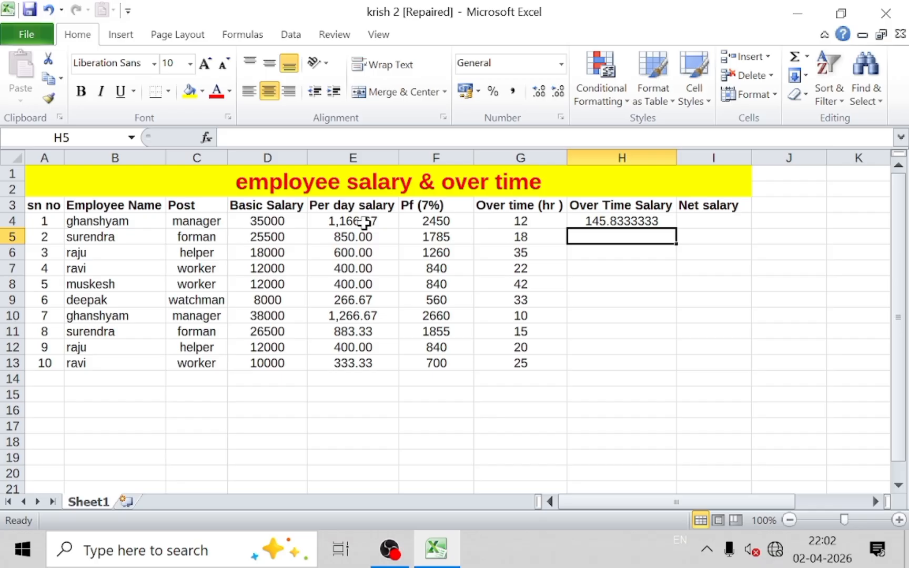
{"action": "key", "text": "Up"}
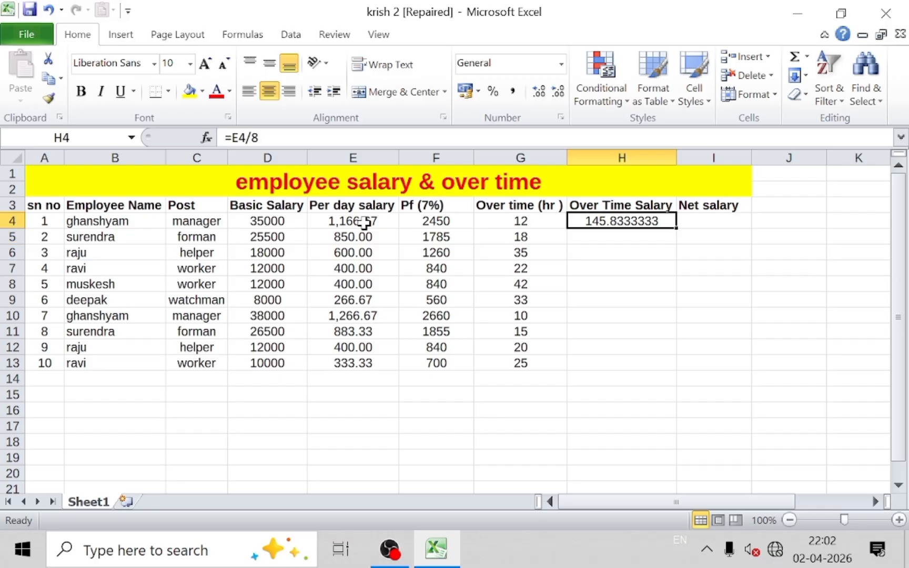
{"action": "key", "text": "Left"}
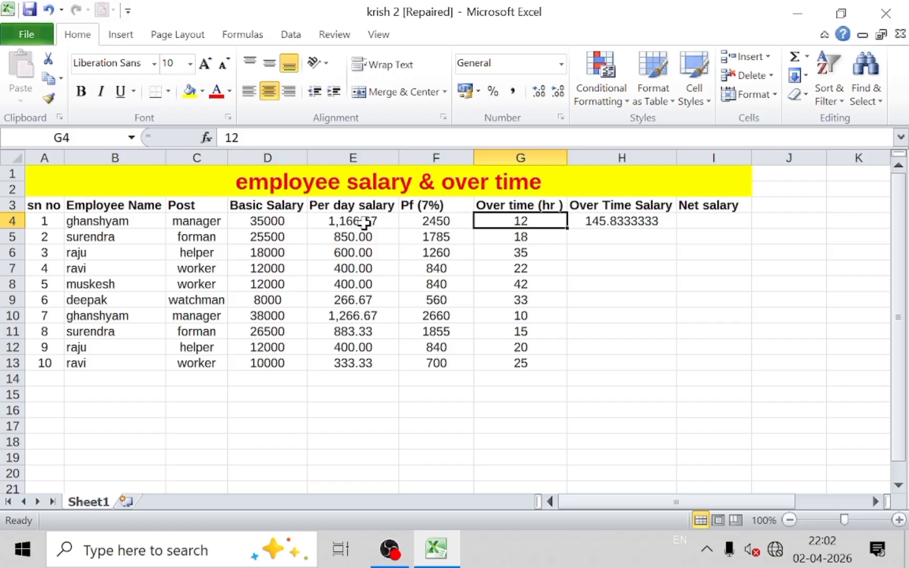
{"action": "key", "text": "Right"}
{"action": "key", "text": "Delete"}
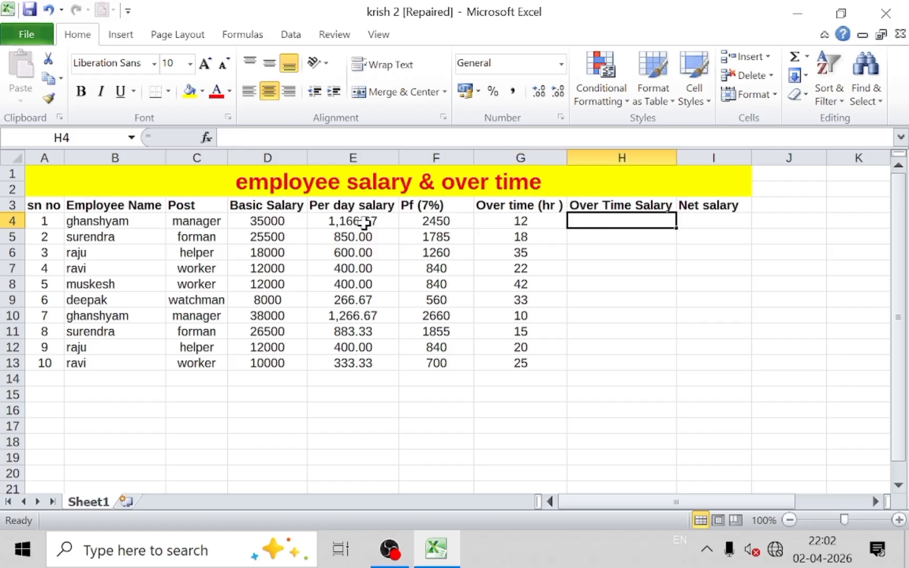
Calculate the first employee's over time salary in H4 with the formula =(E4/8)*G4 and fill it down through H13
{"action": "type", "text": "=("}
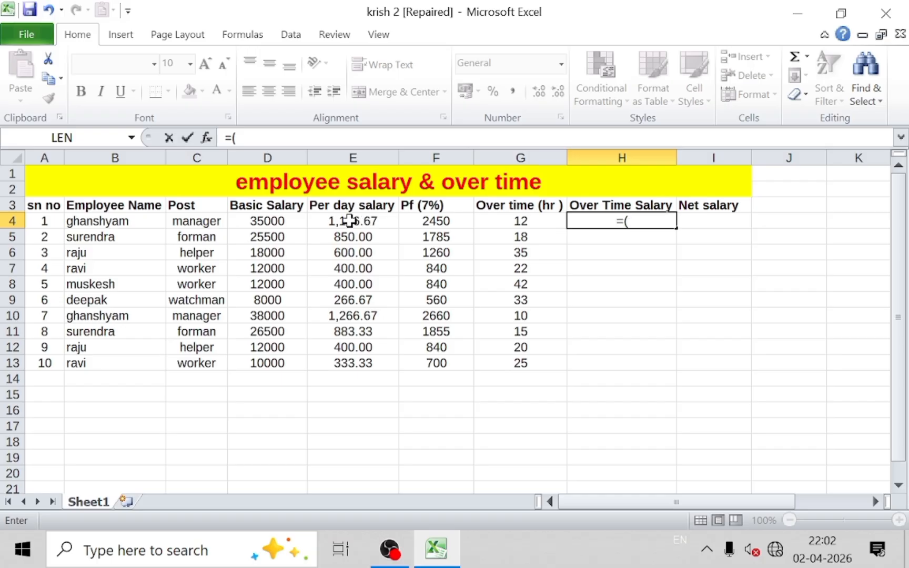
{"action": "left_click", "coordinate": [350, 221]}
{"action": "type", "text": "/8"}
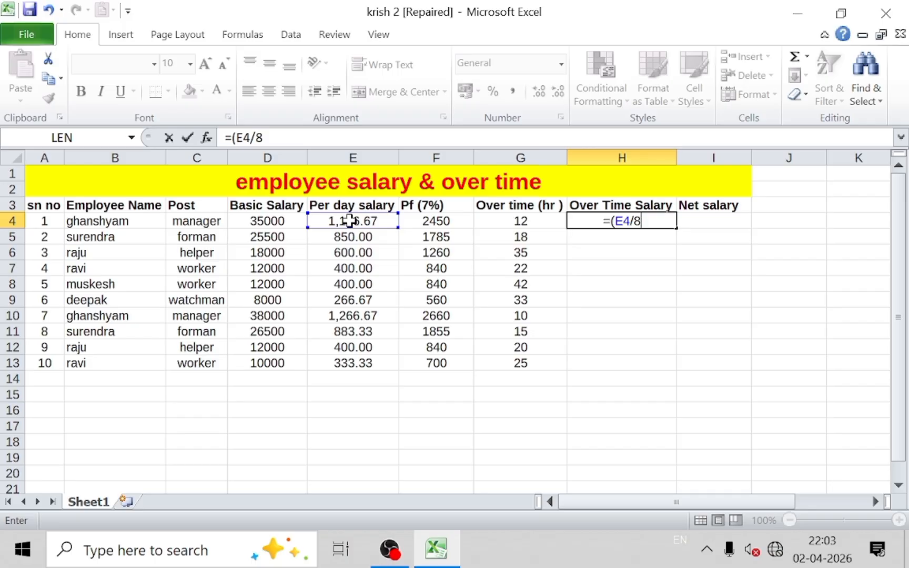
{"action": "type", "text": ")"}
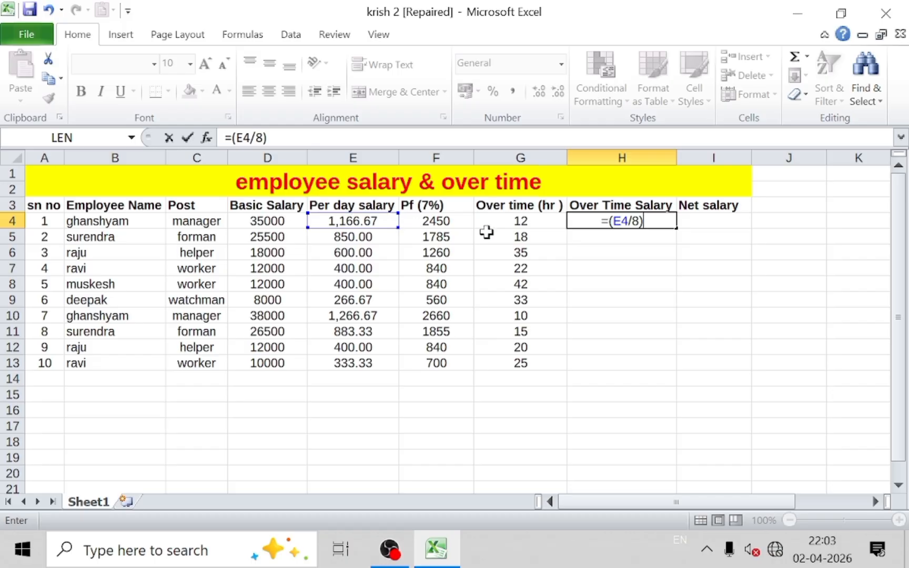
{"action": "type", "text": "*"}
{"action": "left_click", "coordinate": [520, 221]}
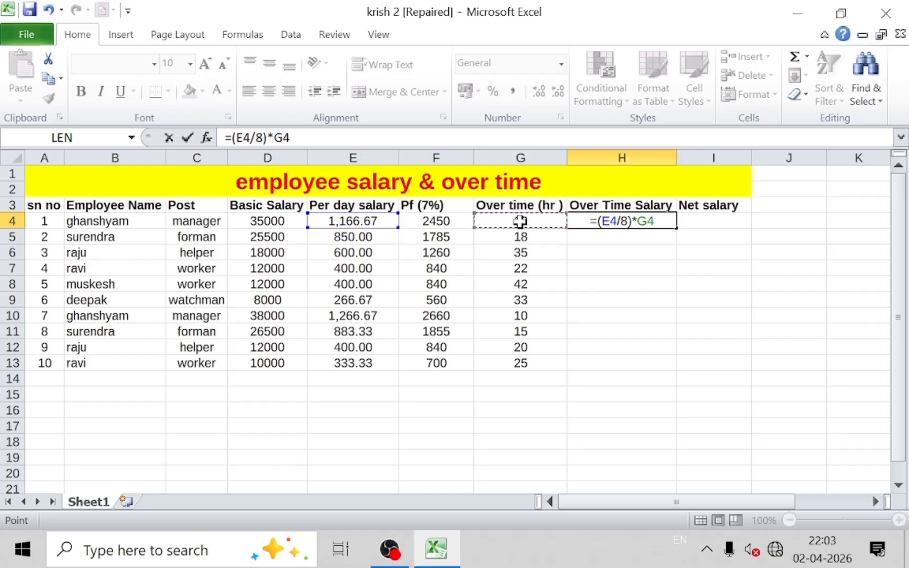
{"action": "key", "text": "Return"}
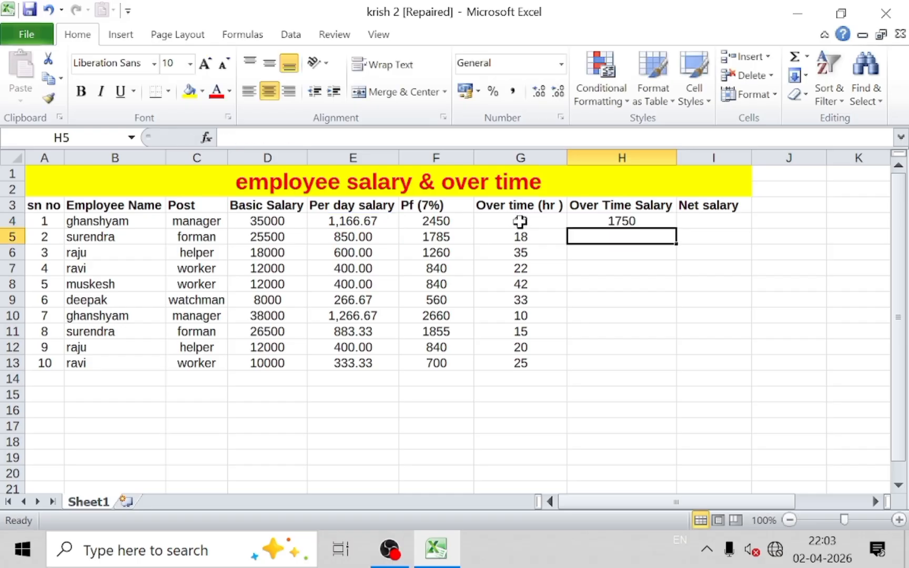
{"action": "left_click", "coordinate": [582, 223]}
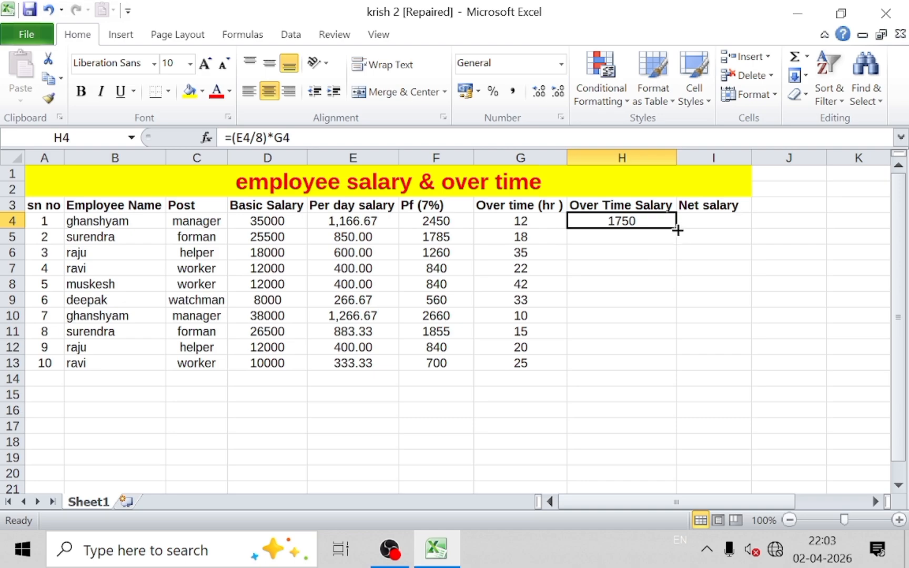
{"action": "left_click_drag", "start_coordinate": [677, 230], "coordinate": [670, 366]}
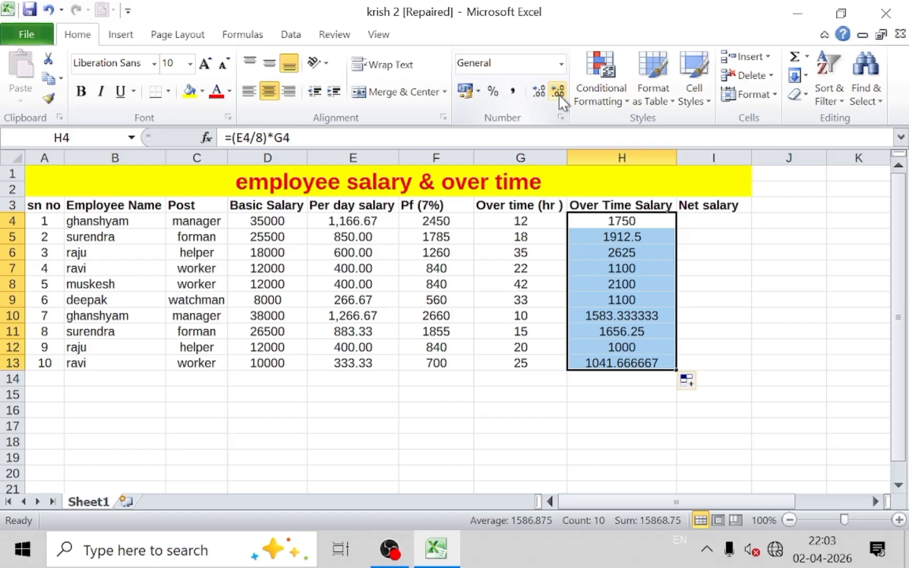
Format the Over Time Salary values in H4:H13 to show two decimal places
{"action": "left_click", "coordinate": [539, 92]}
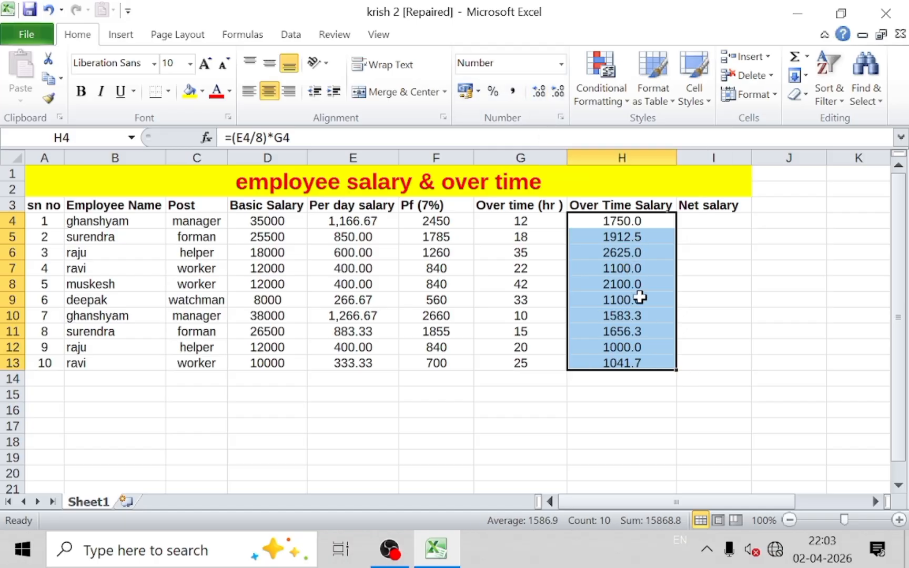
{"action": "left_click", "coordinate": [539, 94]}
{"action": "left_click", "coordinate": [717, 320]}
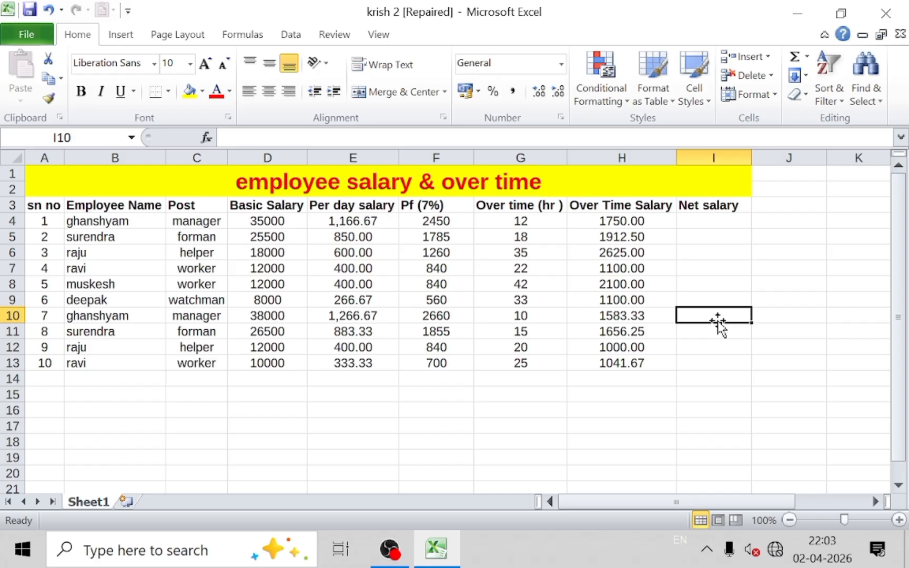
Calculate the first employee's net salary in I4 with the formula =(D4+H4)-F4
{"action": "left_click", "coordinate": [714, 219]}
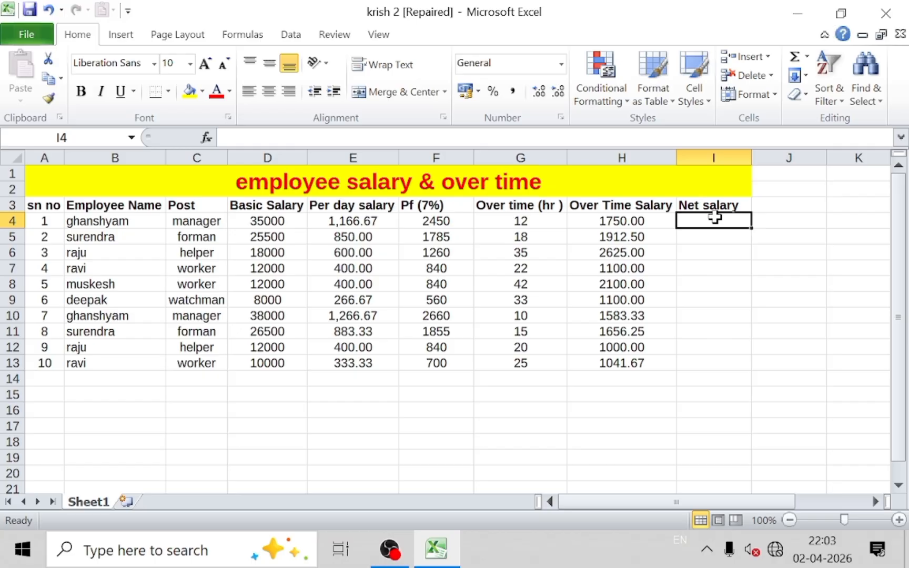
{"action": "type", "text": "="}
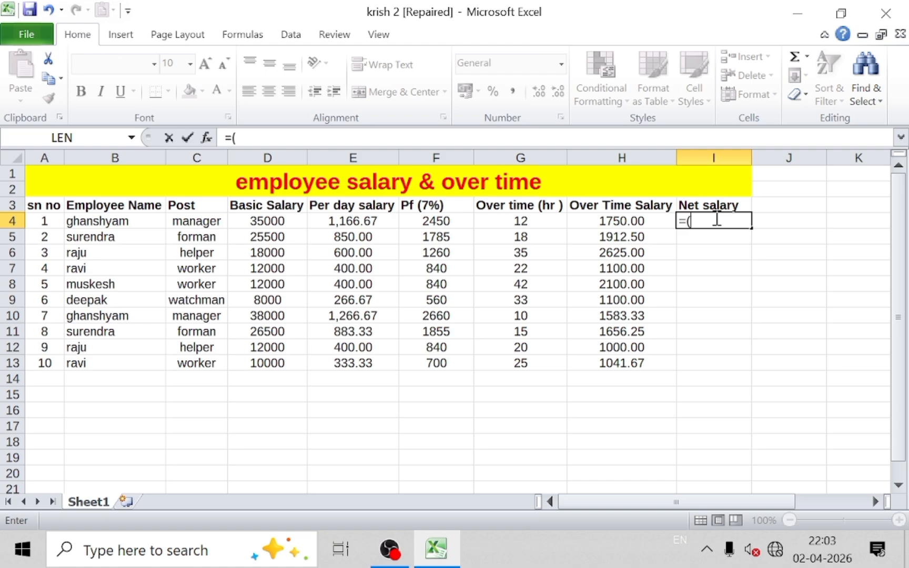
{"action": "type", "text": "("}
{"action": "left_click", "coordinate": [285, 222]}
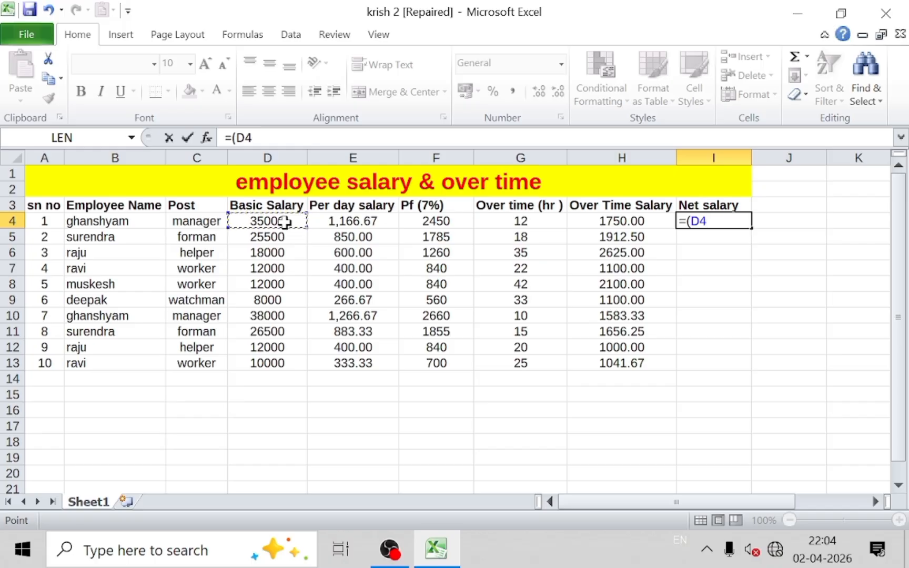
{"action": "type", "text": "+"}
{"action": "left_click", "coordinate": [618, 223]}
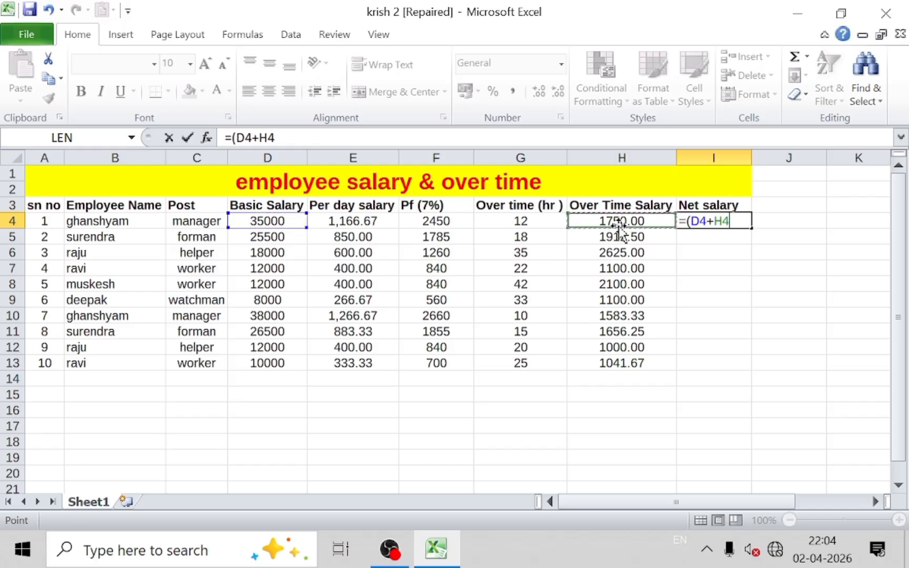
{"action": "type", "text": ")-"}
{"action": "left_click", "coordinate": [438, 225]}
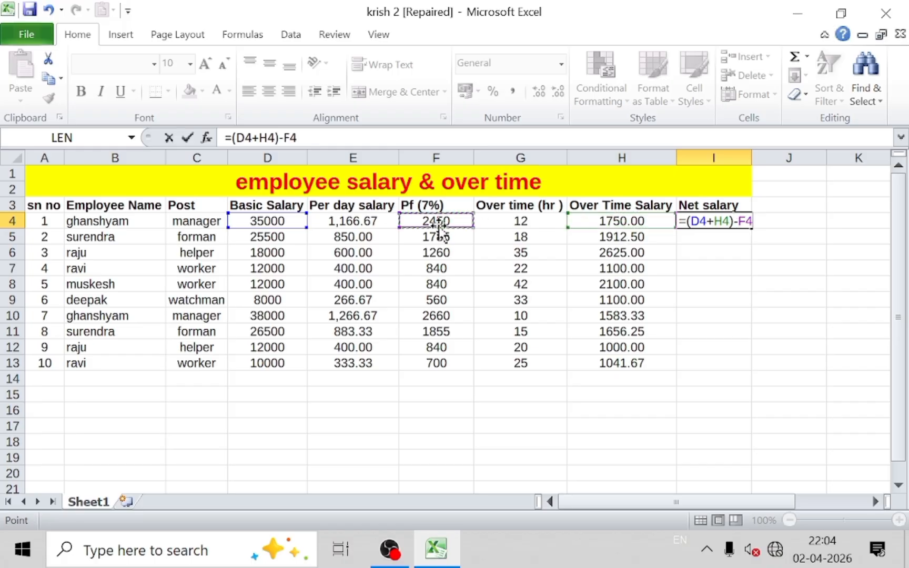
{"action": "key", "text": "Return"}
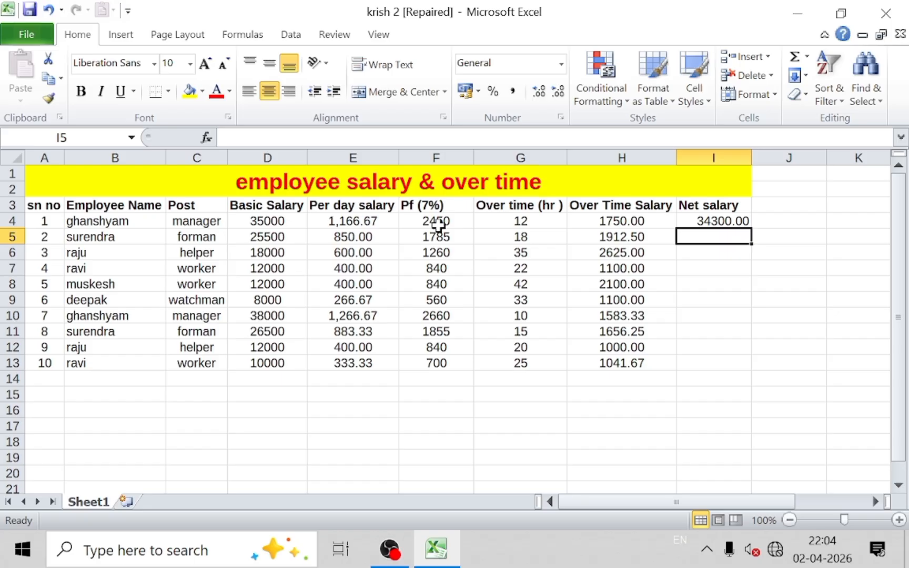
Fill the net salary formula from I4 down through I13 for the remaining employees
{"action": "left_click", "coordinate": [257, 225]}
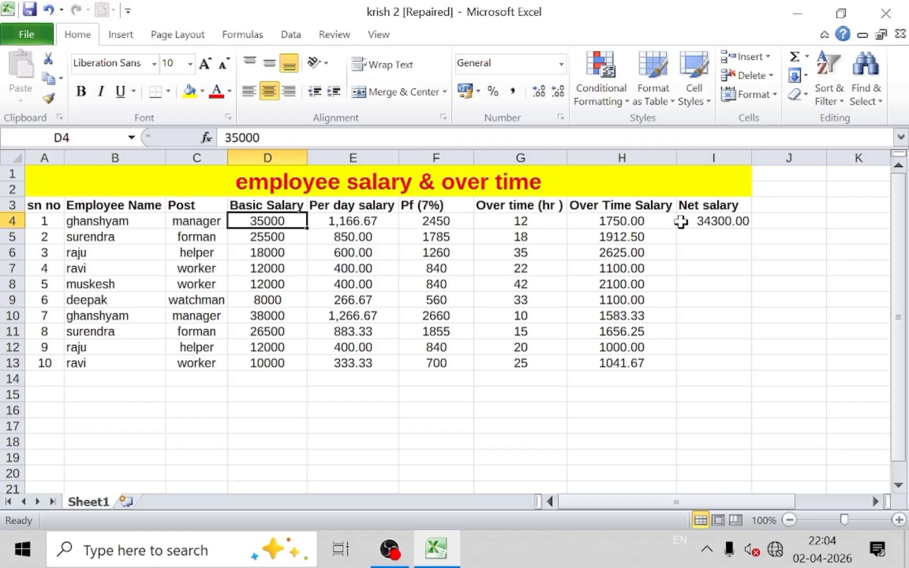
{"action": "left_click", "coordinate": [703, 226]}
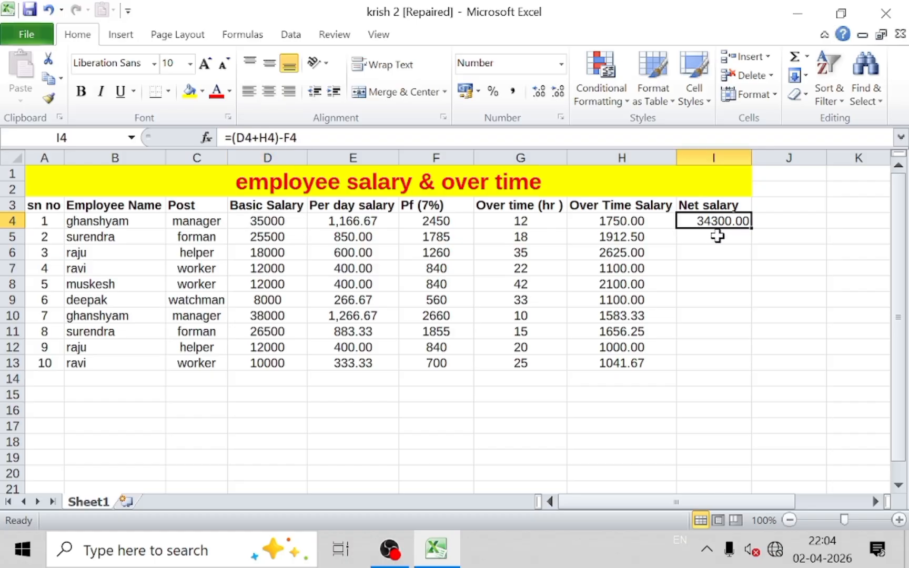
{"action": "left_click_drag", "start_coordinate": [751, 227], "coordinate": [733, 375]}
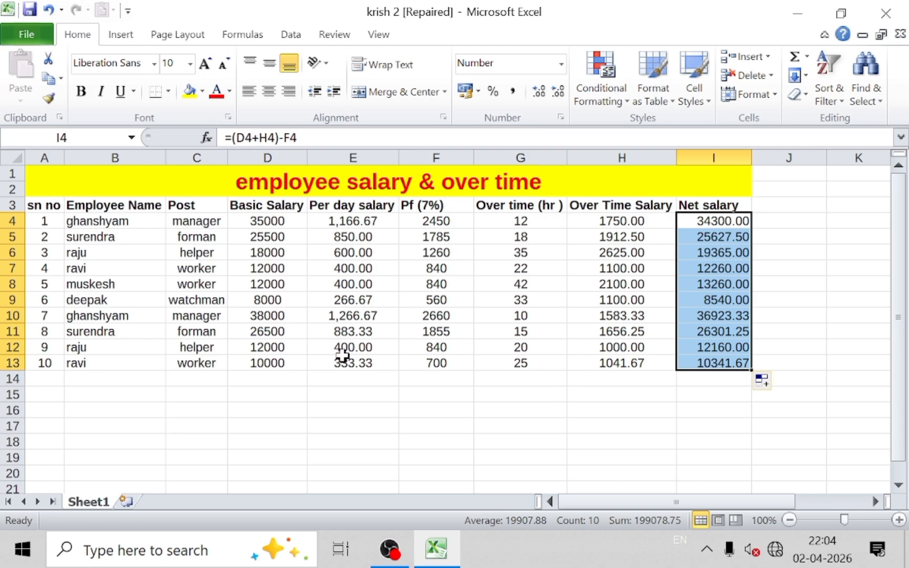
Apply all borders to the whole salary sheet range A1:I13, including the title
{"action": "left_click_drag", "start_coordinate": [60, 187], "coordinate": [118, 357]}
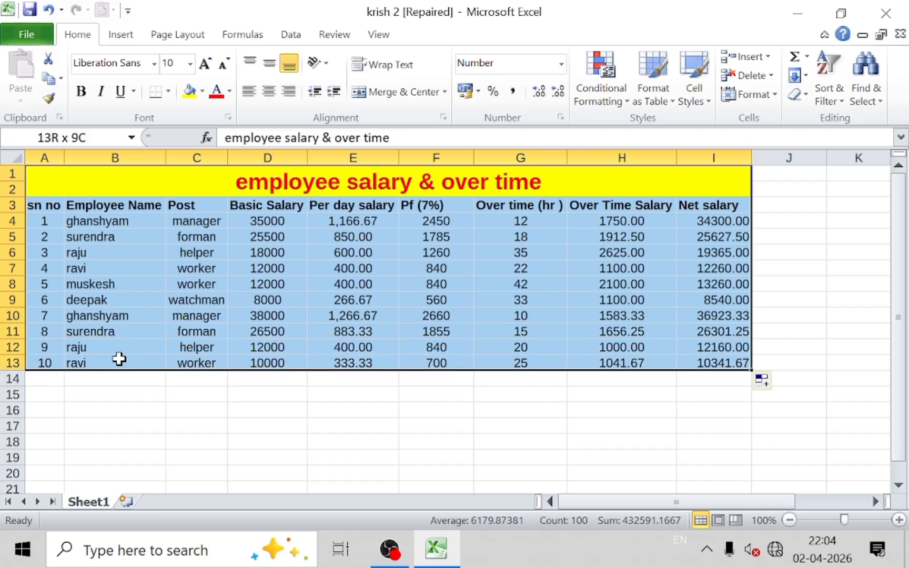
{"action": "left_click", "coordinate": [168, 91]}
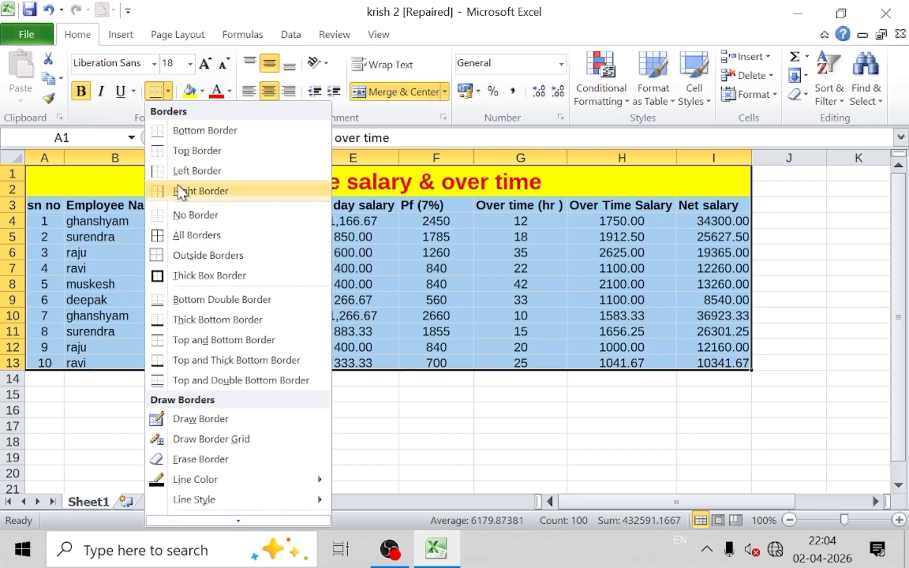
{"action": "left_click", "coordinate": [161, 235]}
{"action": "left_click", "coordinate": [496, 323]}
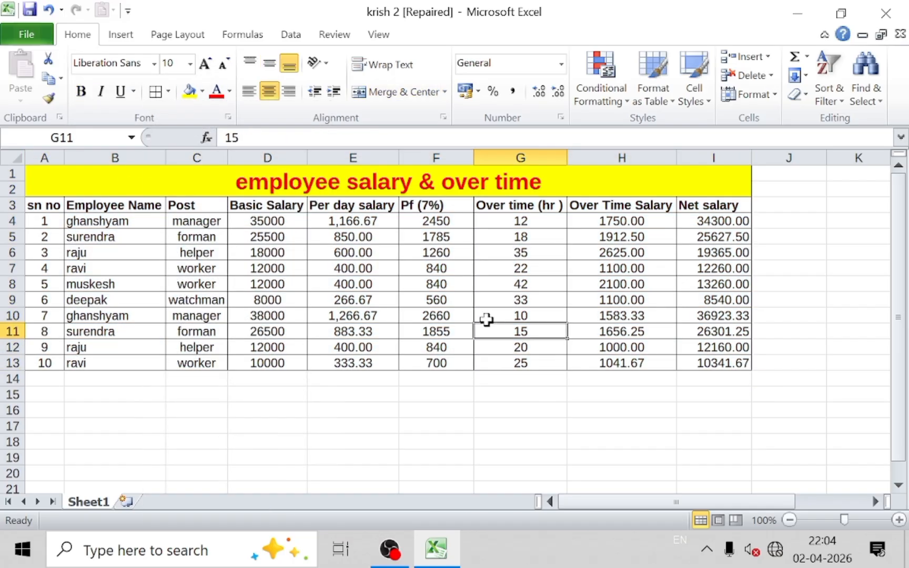
Try formatting the whole range A1:I13, title included, as a table with a red Light style, and undo it
{"action": "left_click_drag", "start_coordinate": [47, 177], "coordinate": [260, 359]}
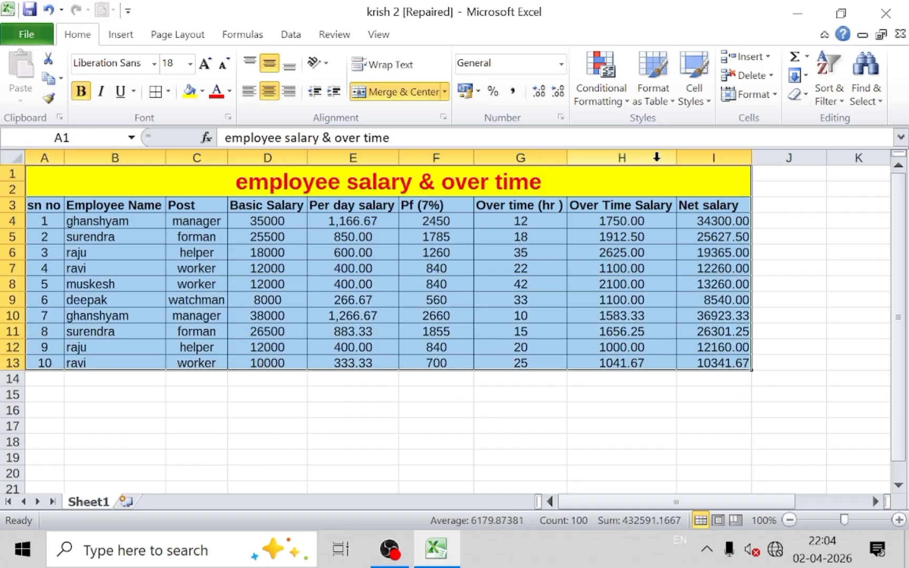
{"action": "left_click", "coordinate": [655, 90]}
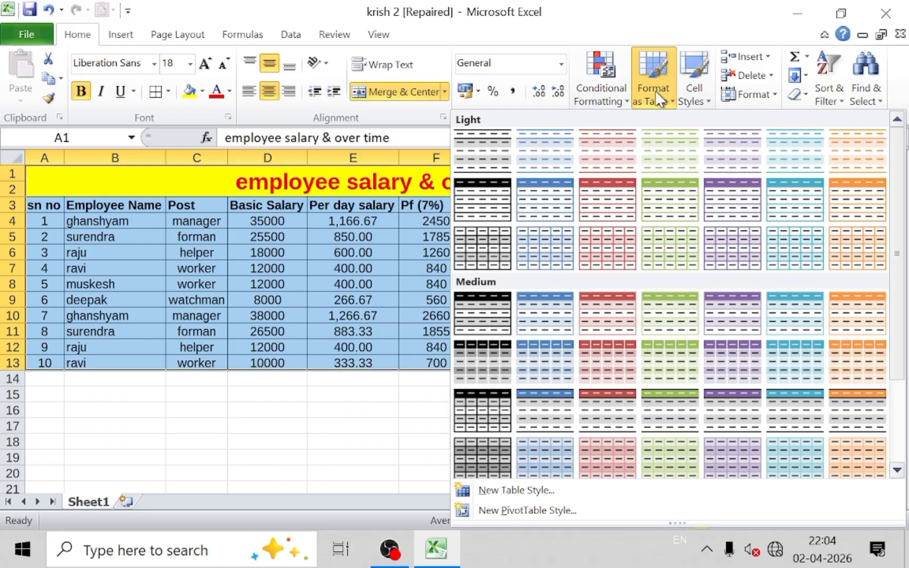
{"action": "left_click", "coordinate": [610, 205]}
{"action": "left_click", "coordinate": [372, 322]}
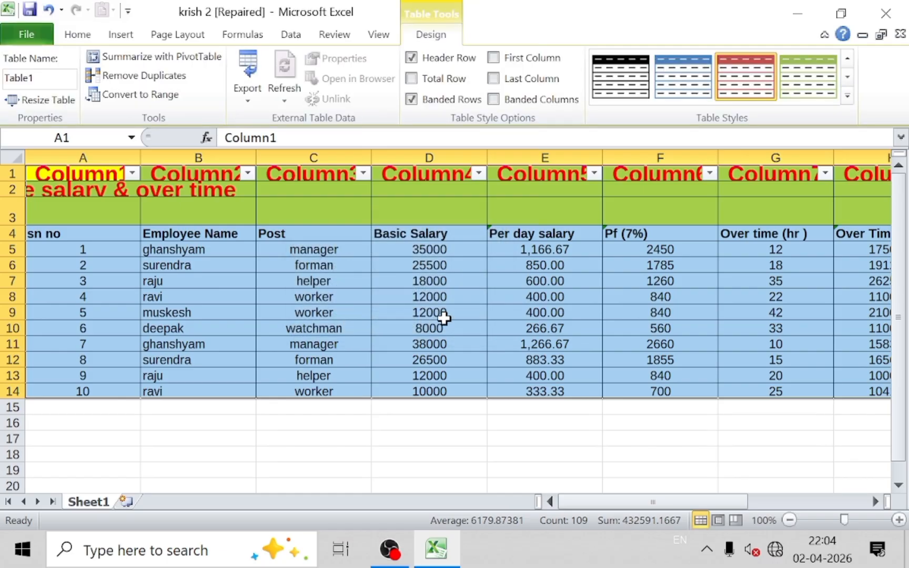
{"action": "key", "text": "ctrl+z"}
{"action": "left_click", "coordinate": [371, 304]}
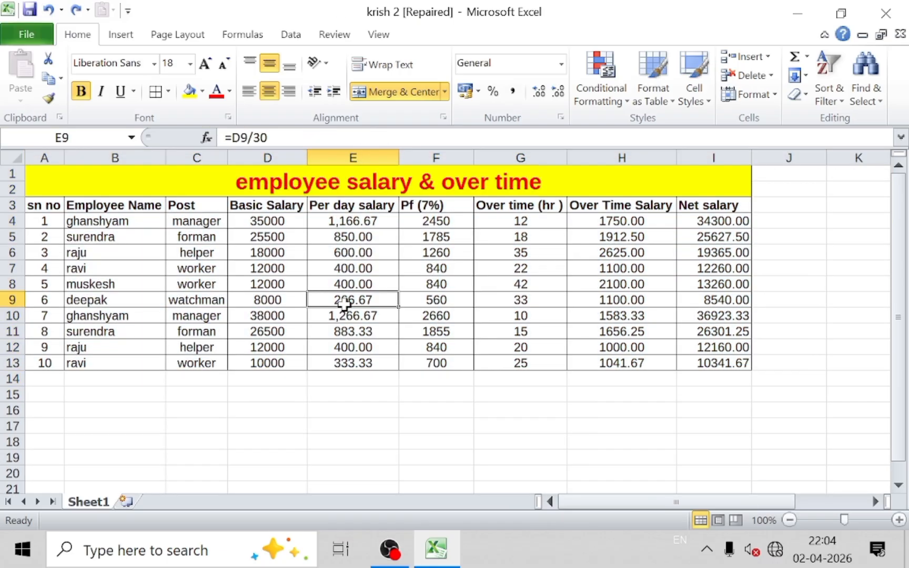
Format the range A3:I13 as a table with headers, using the red banded style from the first Medium row
{"action": "left_click", "coordinate": [49, 199]}
{"action": "mouse_move", "coordinate": [49, 199]}
{"action": "left_mouse_down"}
{"action": "mouse_move", "coordinate": [497, 296]}
{"action": "mouse_move", "coordinate": [708, 365]}
{"action": "left_mouse_up"}
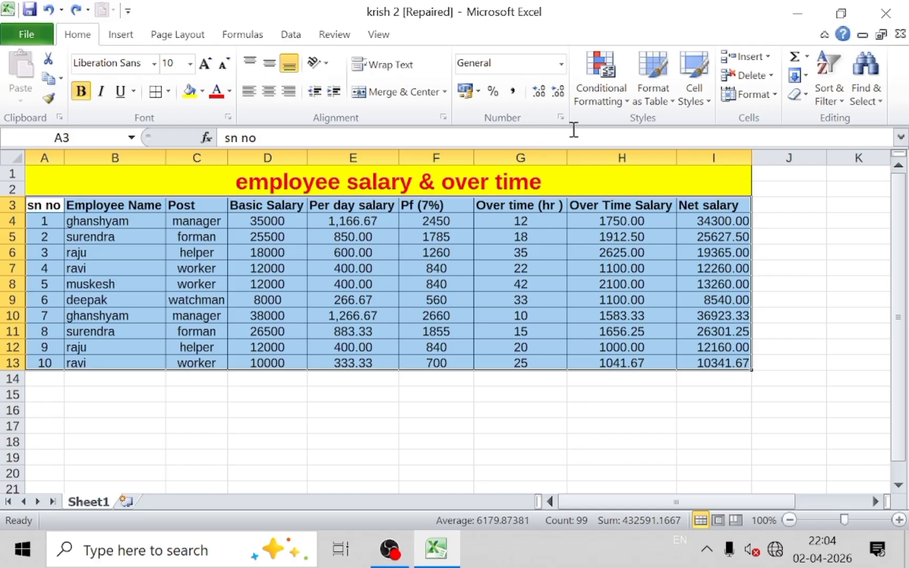
{"action": "left_click", "coordinate": [654, 100]}
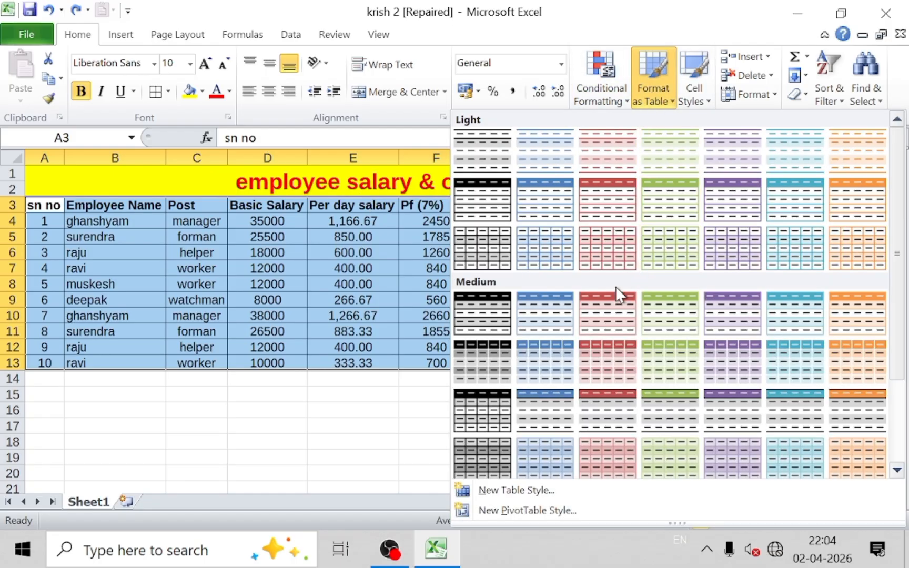
{"action": "left_click", "coordinate": [632, 318]}
{"action": "left_click", "coordinate": [368, 322]}
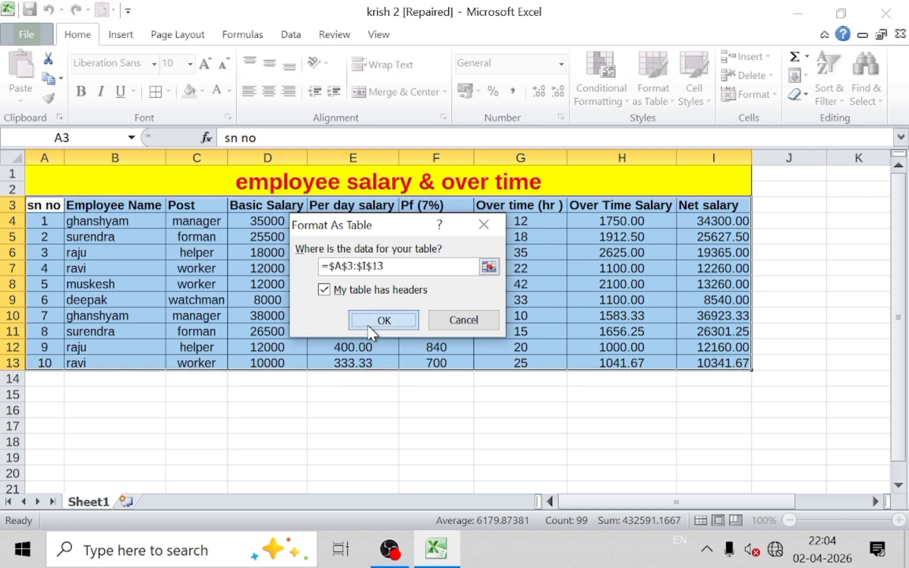
{"action": "left_click", "coordinate": [396, 454]}
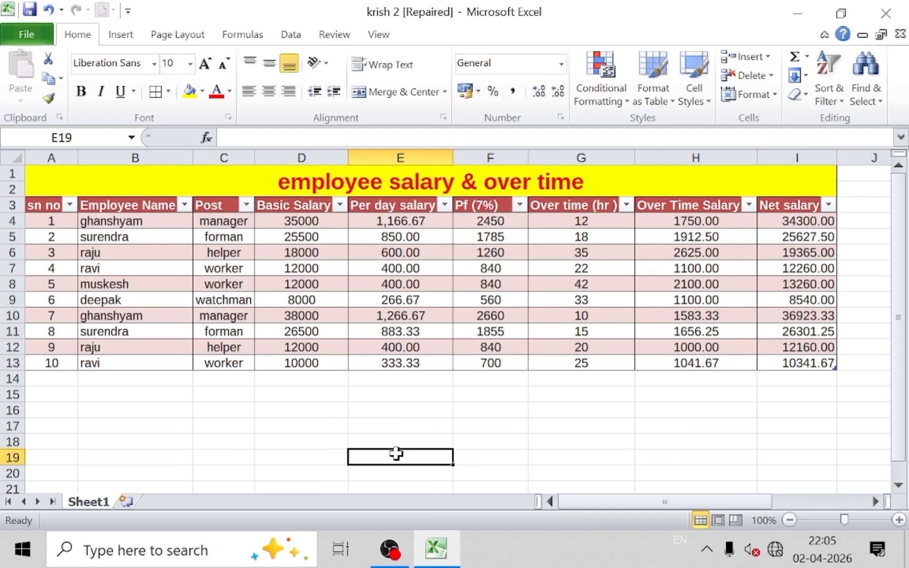
Auto-fit the width of all columns in the sheet to their contents
{"action": "left_click", "coordinate": [11, 157]}
{"action": "double_click", "coordinate": [78, 157]}
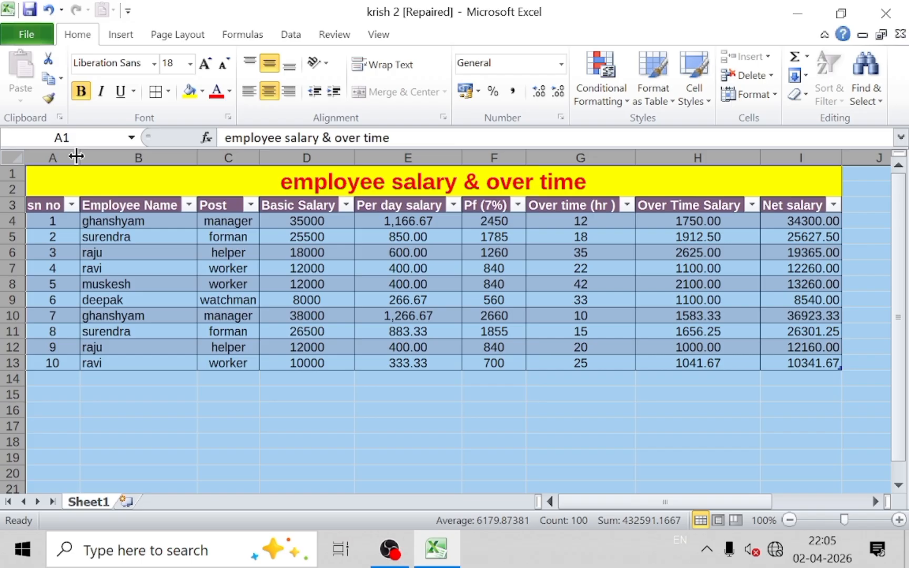
{"action": "left_click", "coordinate": [305, 427]}
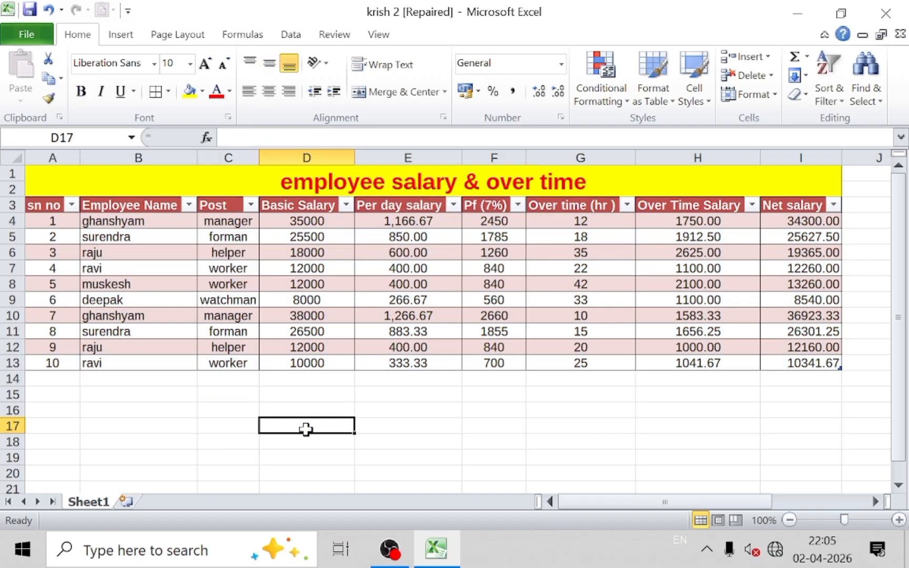
{"action": "left_click", "coordinate": [247, 394]}
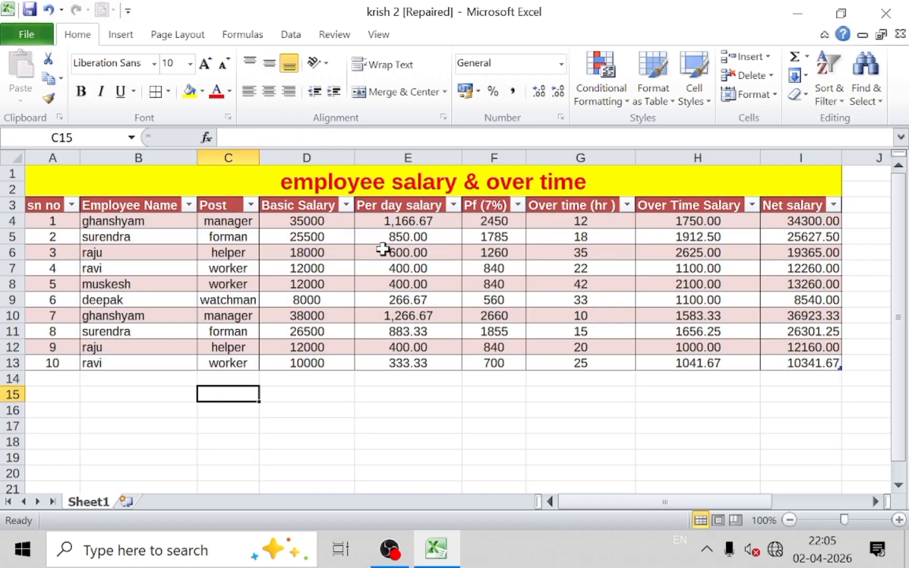
{"action": "left_click", "coordinate": [397, 395]}
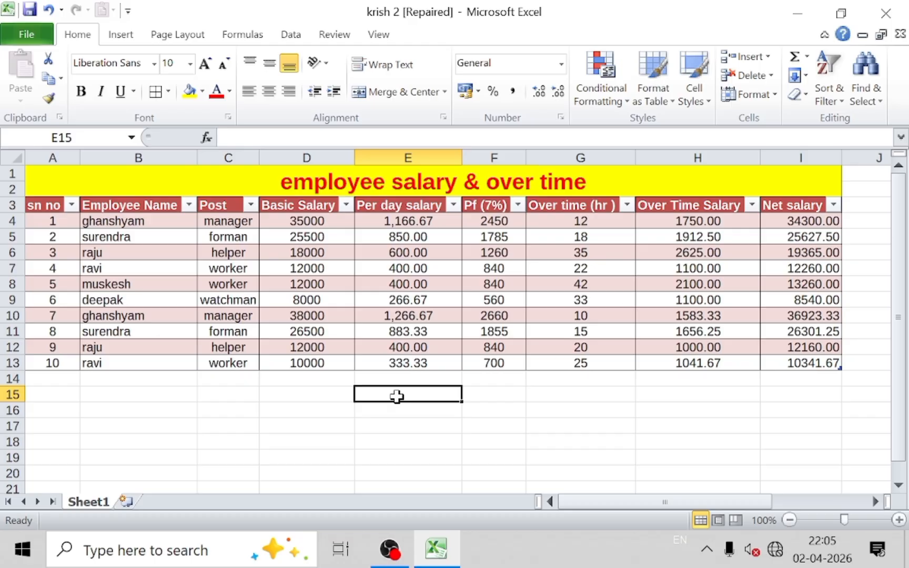